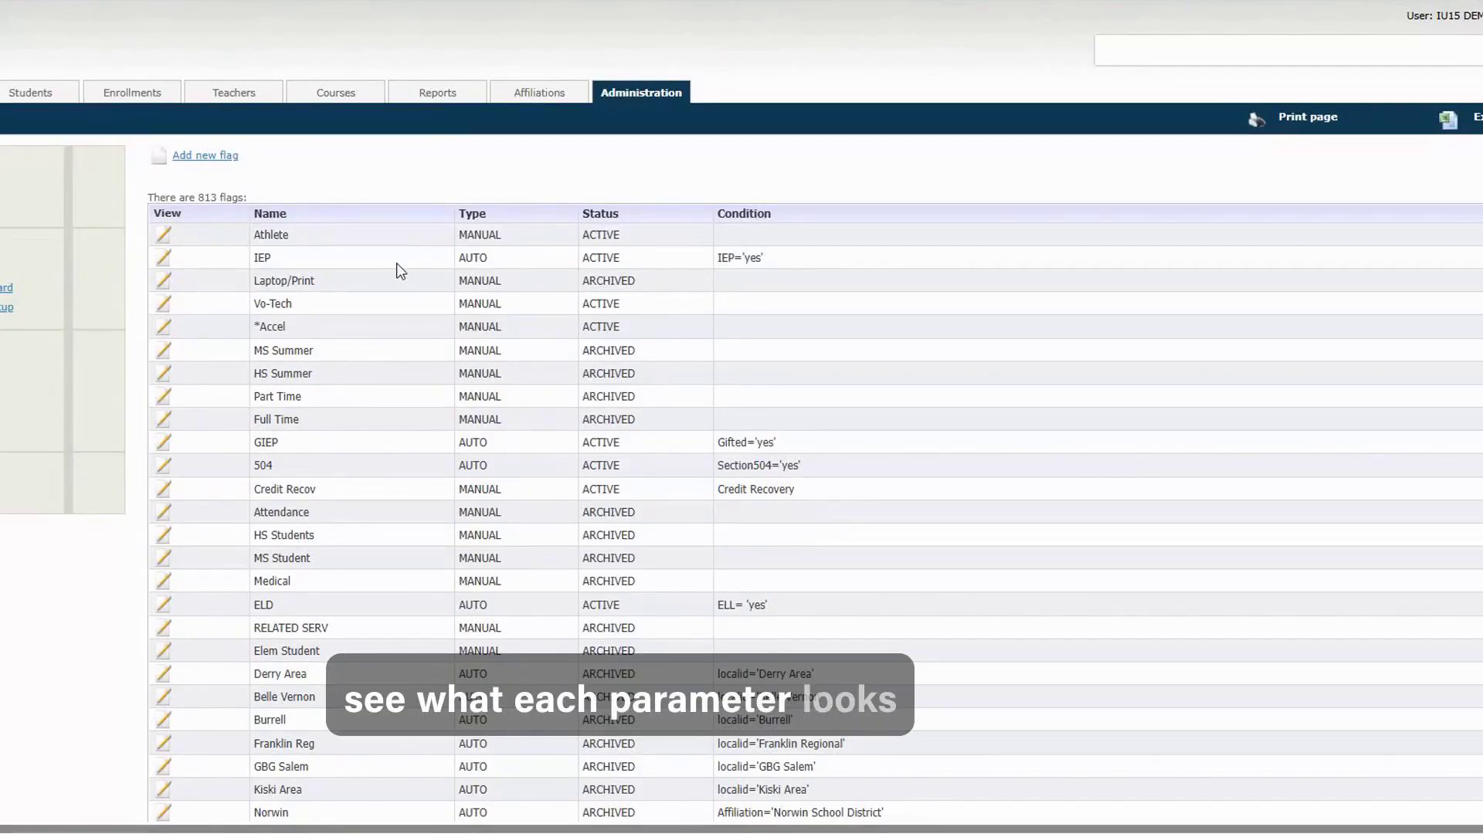
Start a new flag with status ACTIVE, a light orange background color and the fa-check icon.
left_click(207, 157)
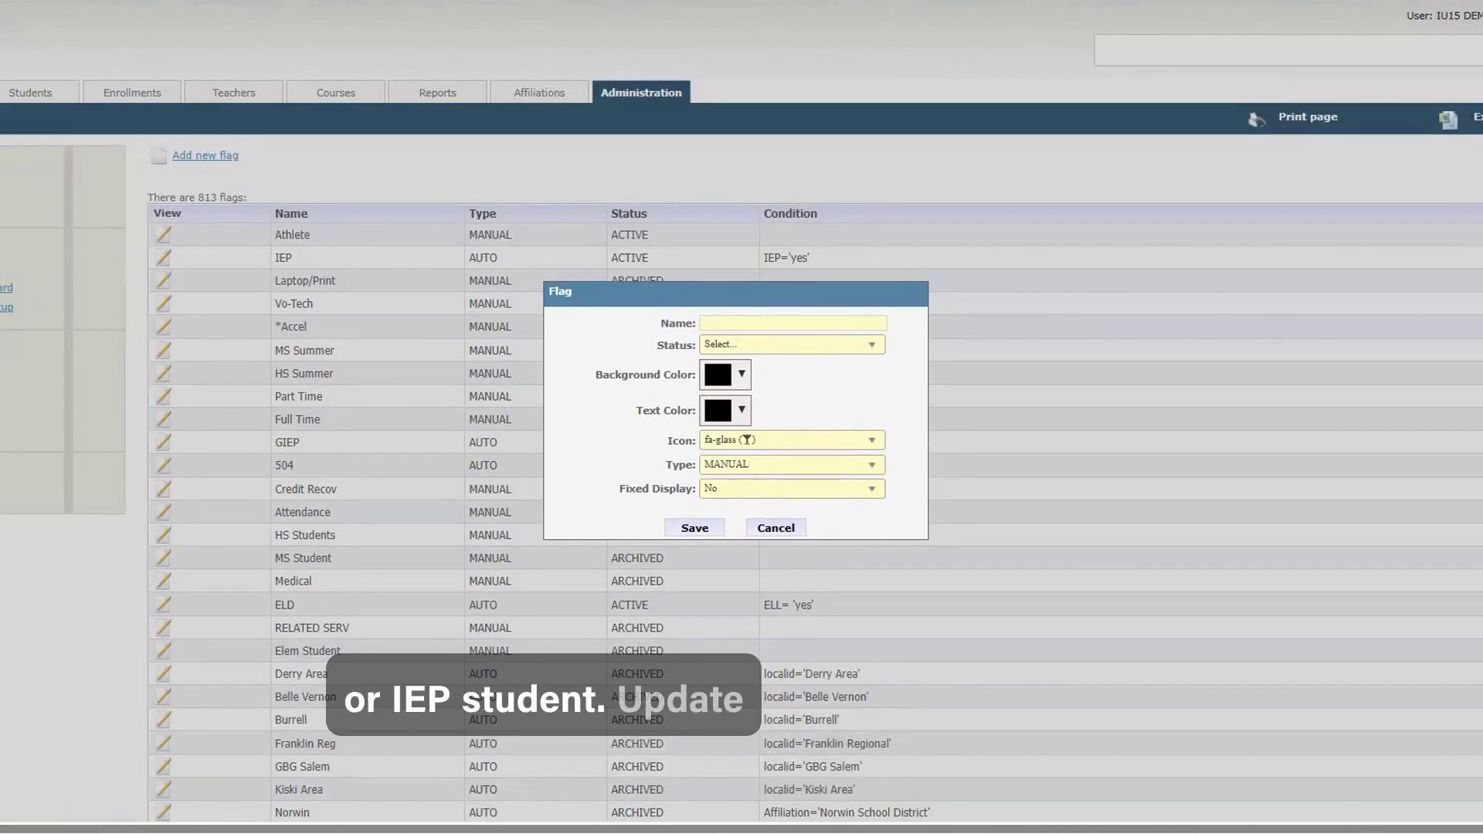
left_click(765, 347)
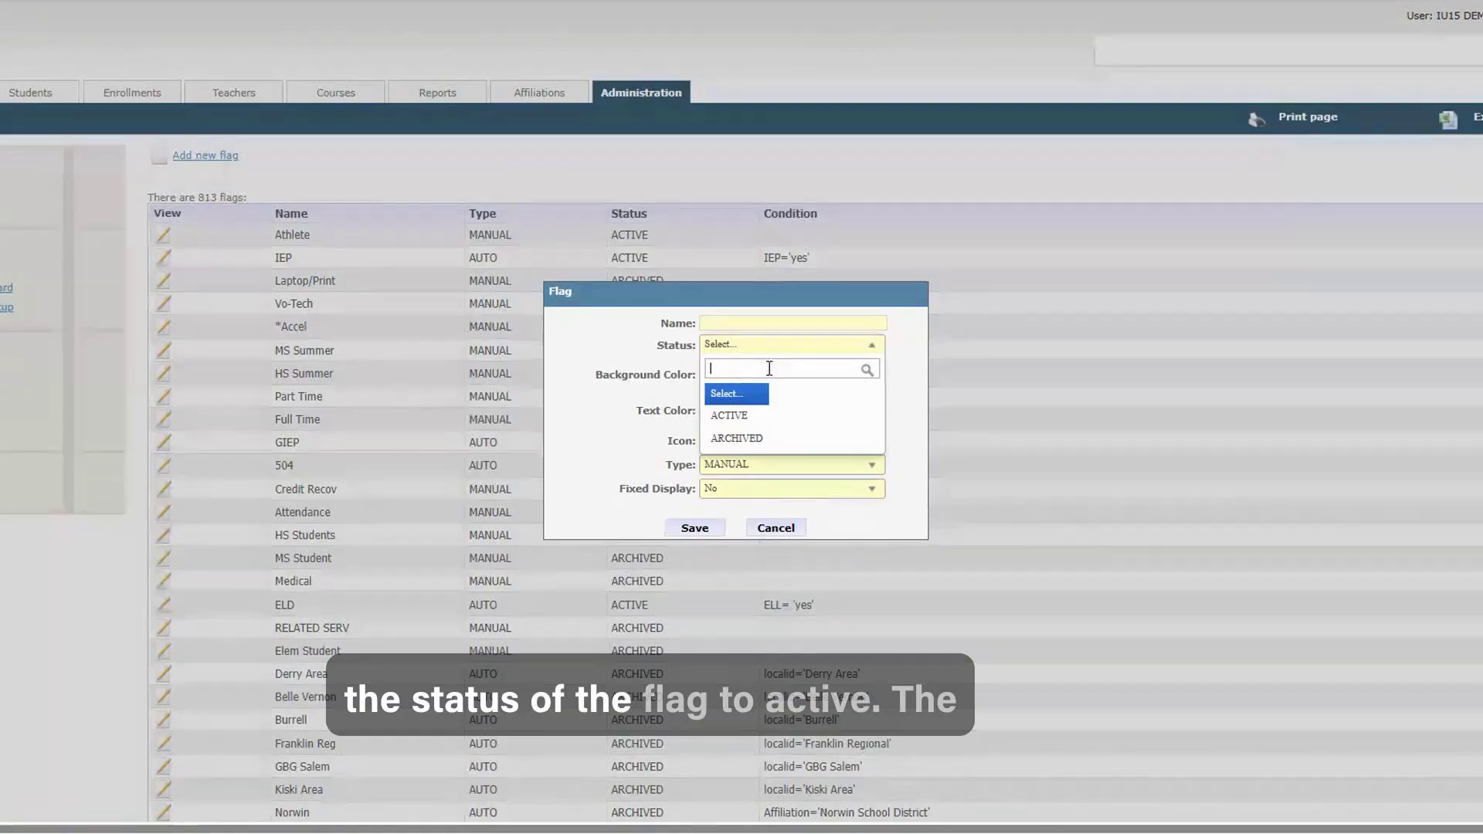
left_click(765, 418)
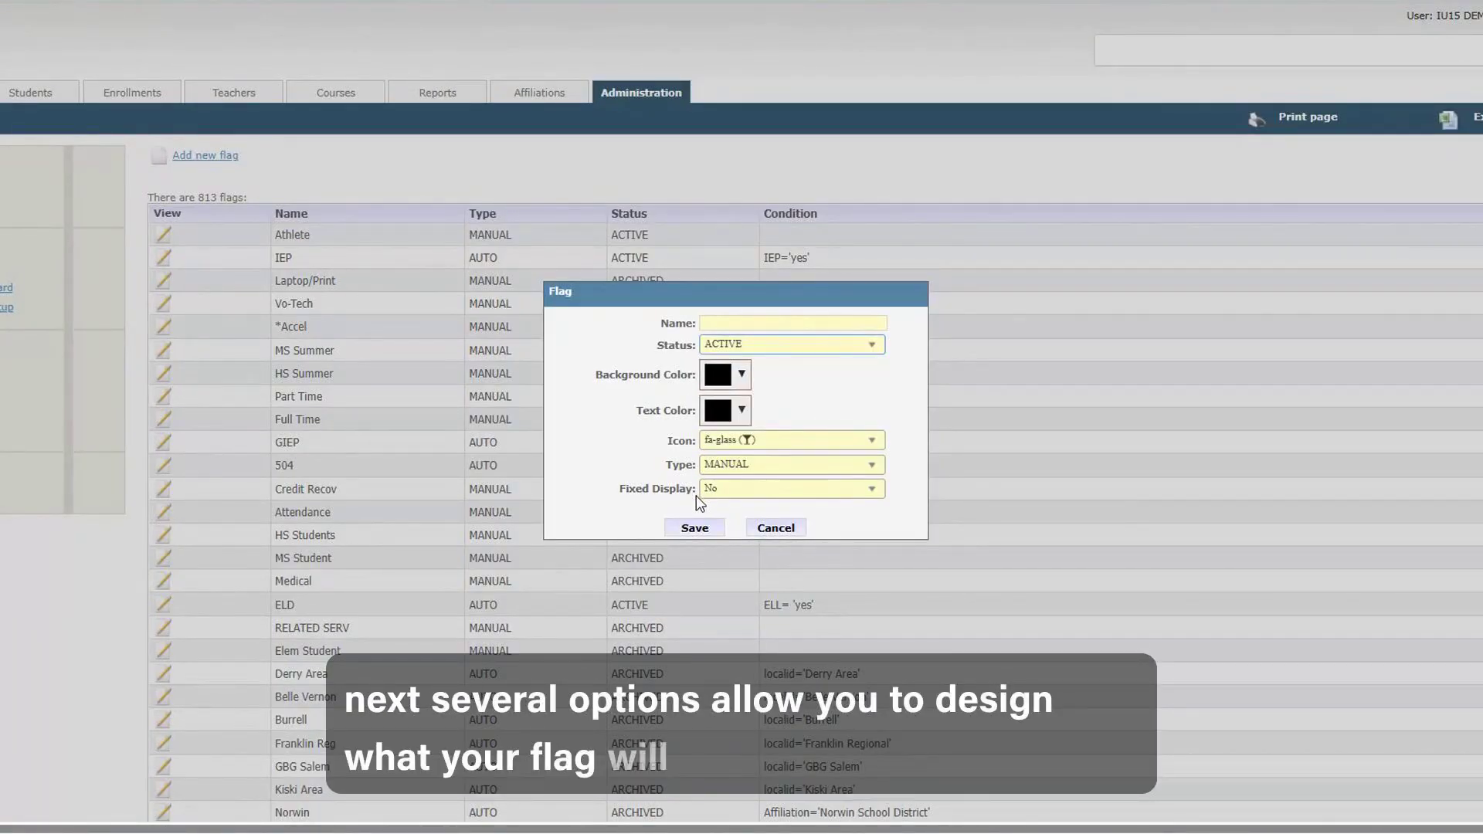
left_click(738, 380)
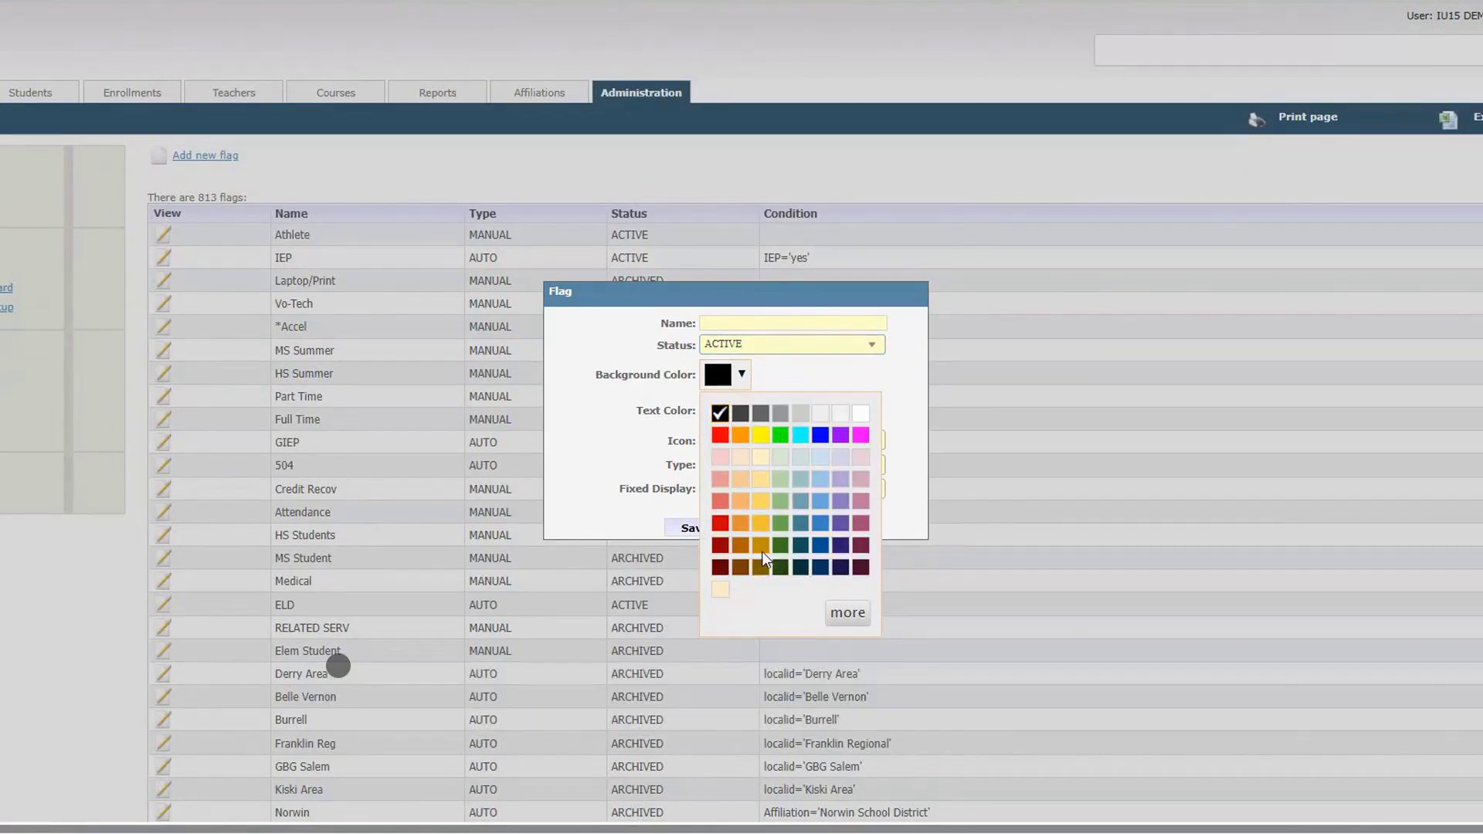
left_click(765, 478)
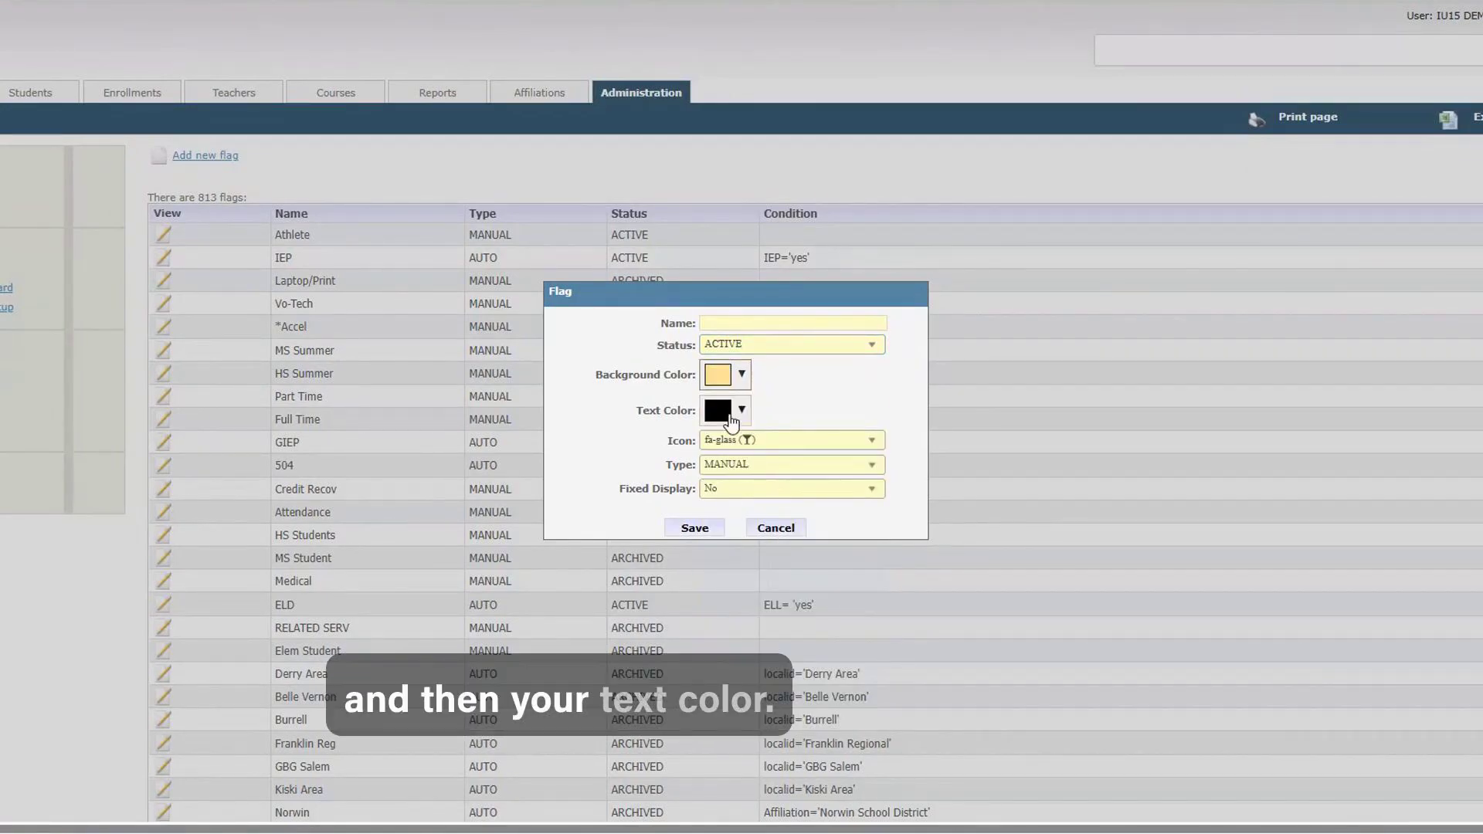
left_click(753, 440)
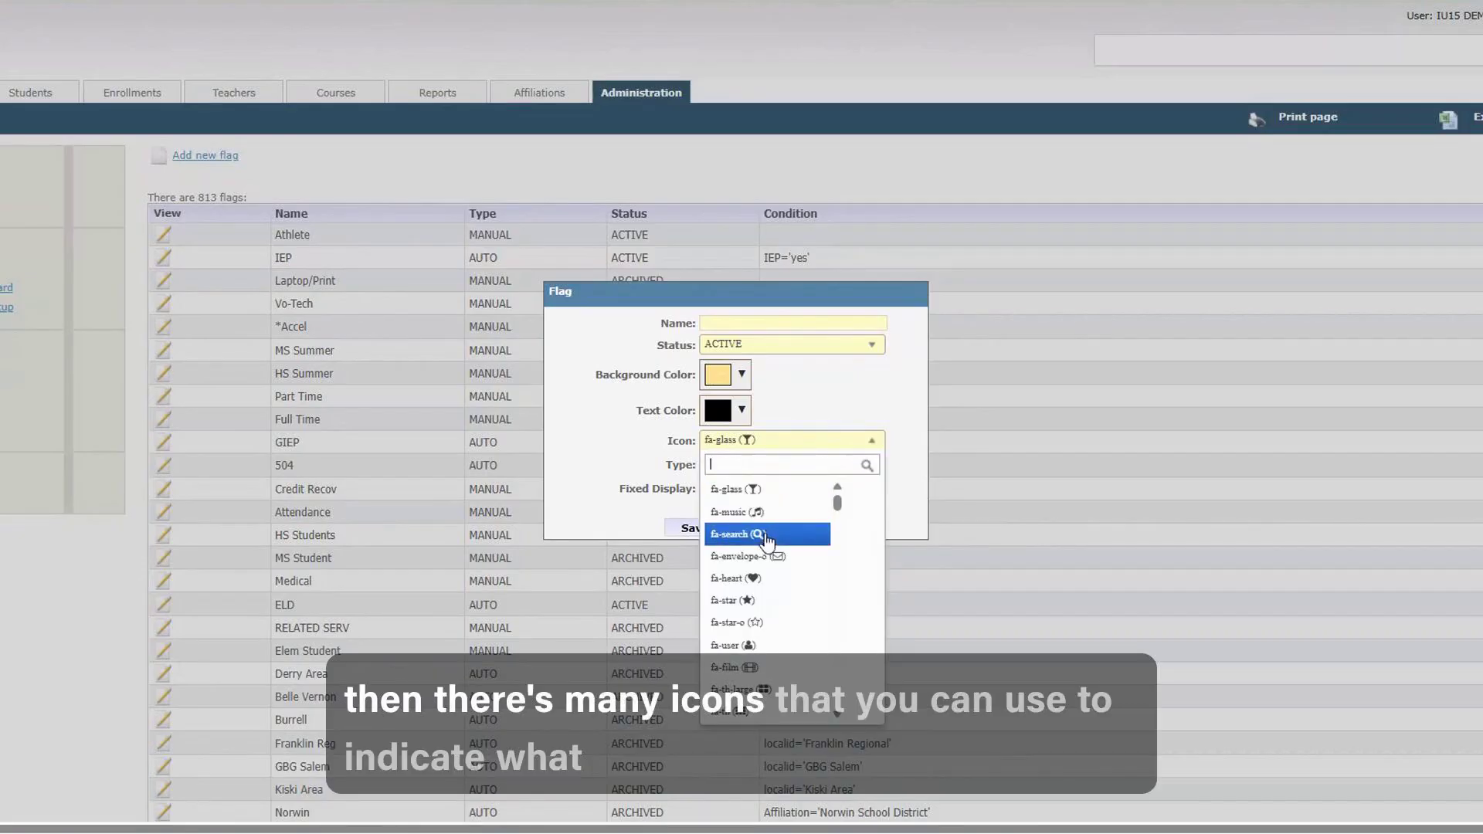
scroll(753, 618, "down", 2)
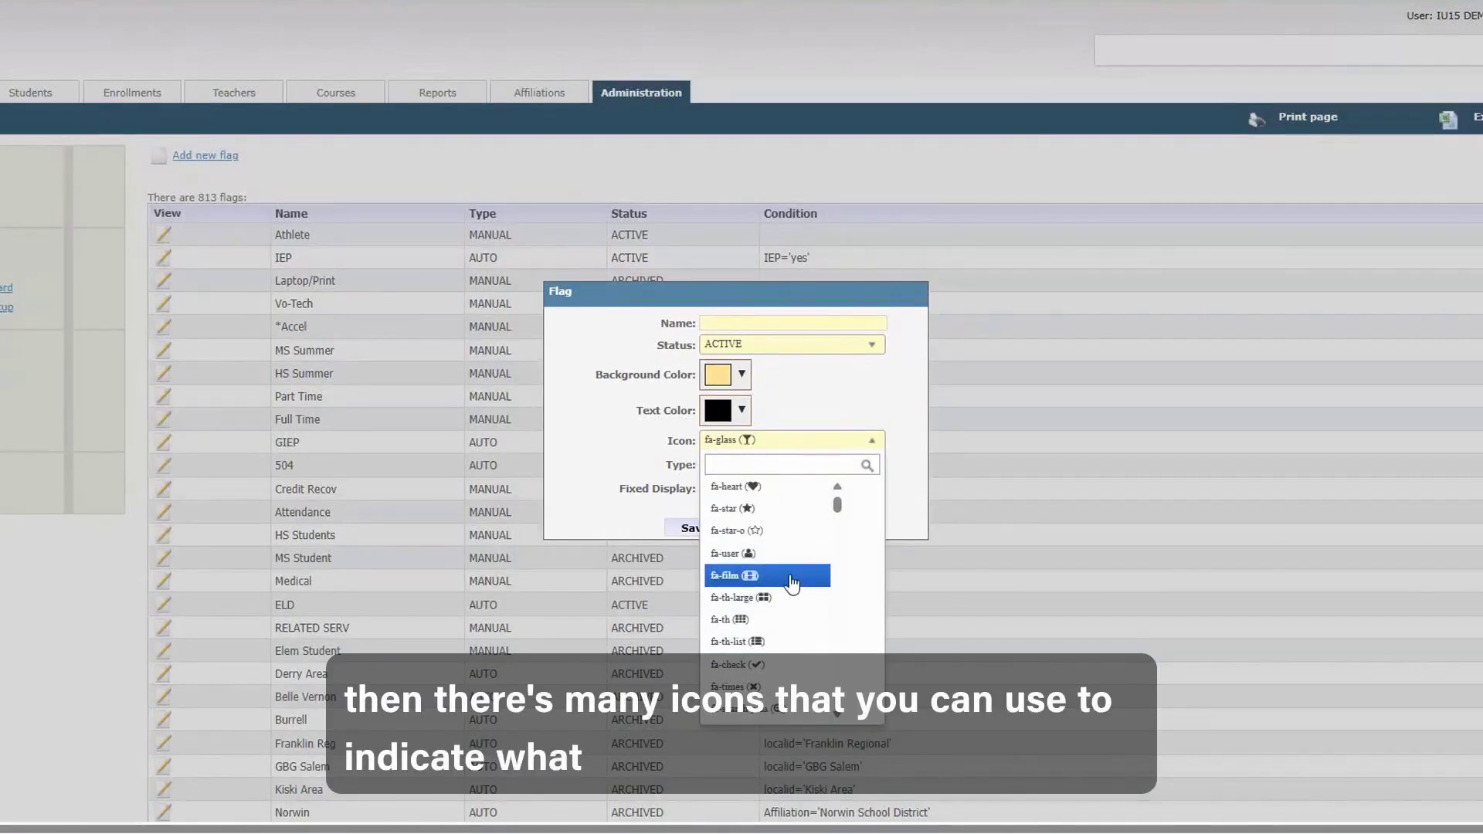
left_click(773, 664)
Name the flag Fixed, use the MANUAL type, set Fixed Display to Yes and save it.
left_click(788, 463)
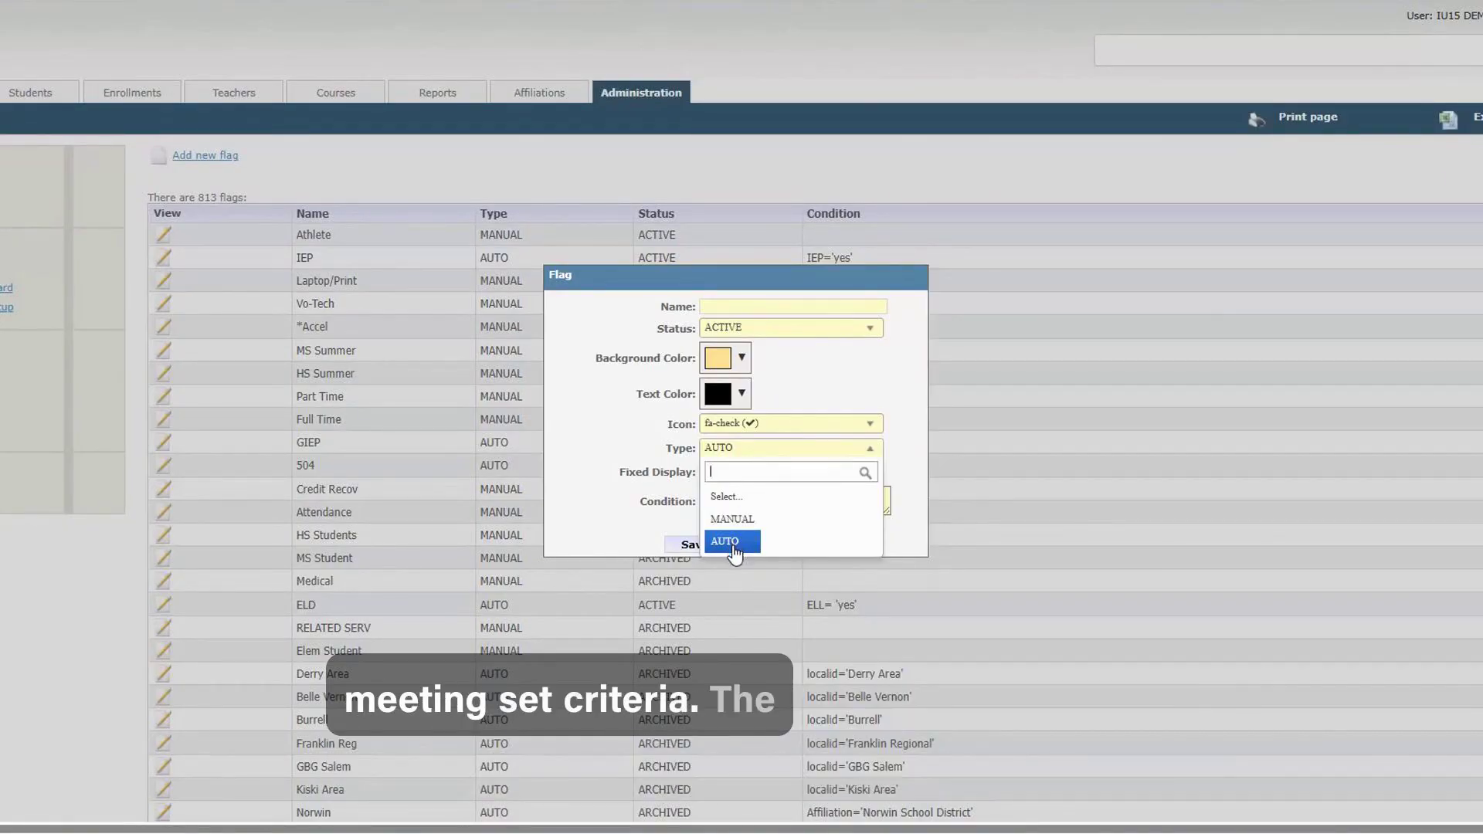
left_click(894, 435)
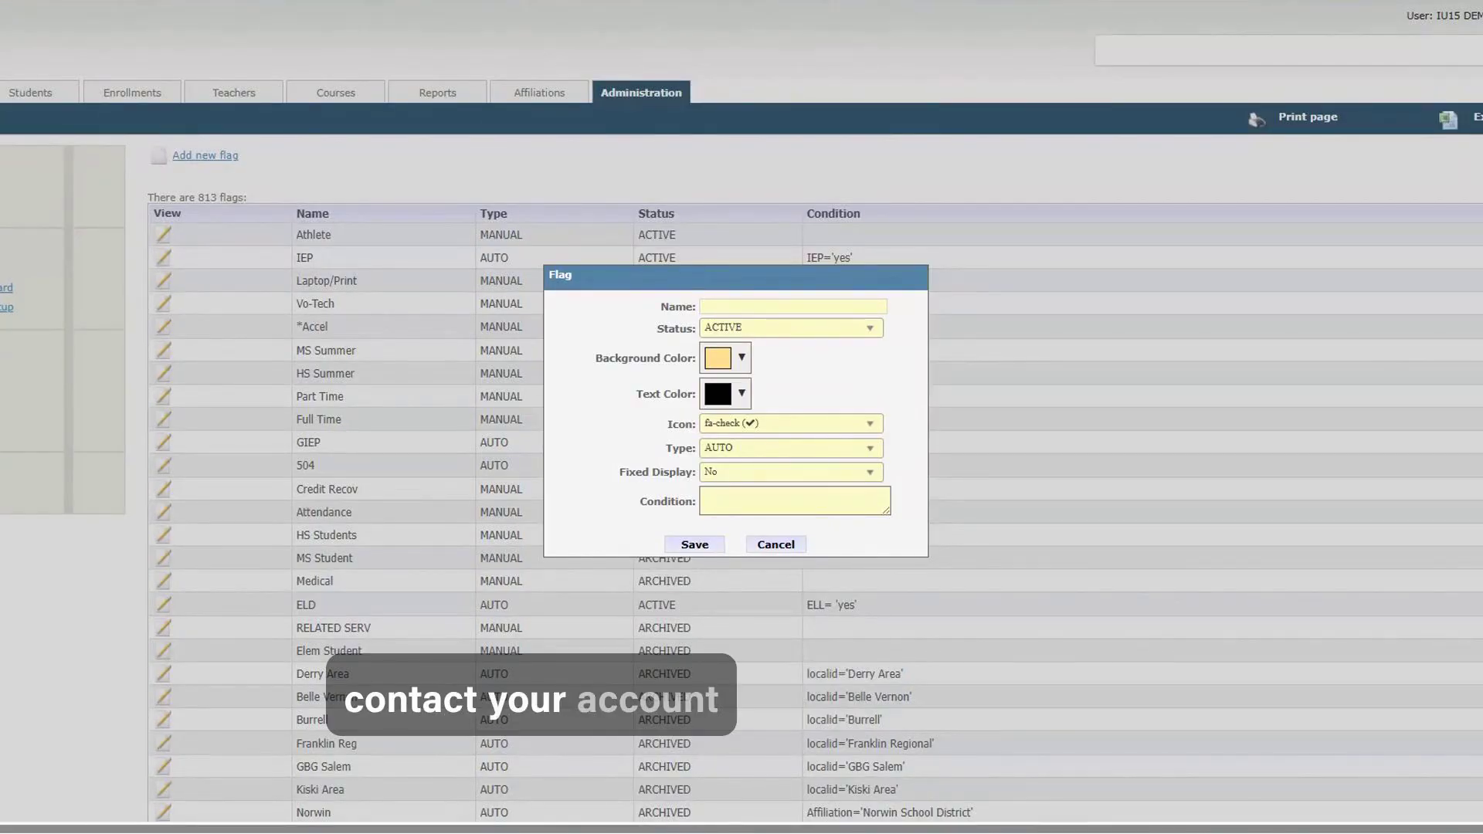
left_click(772, 472)
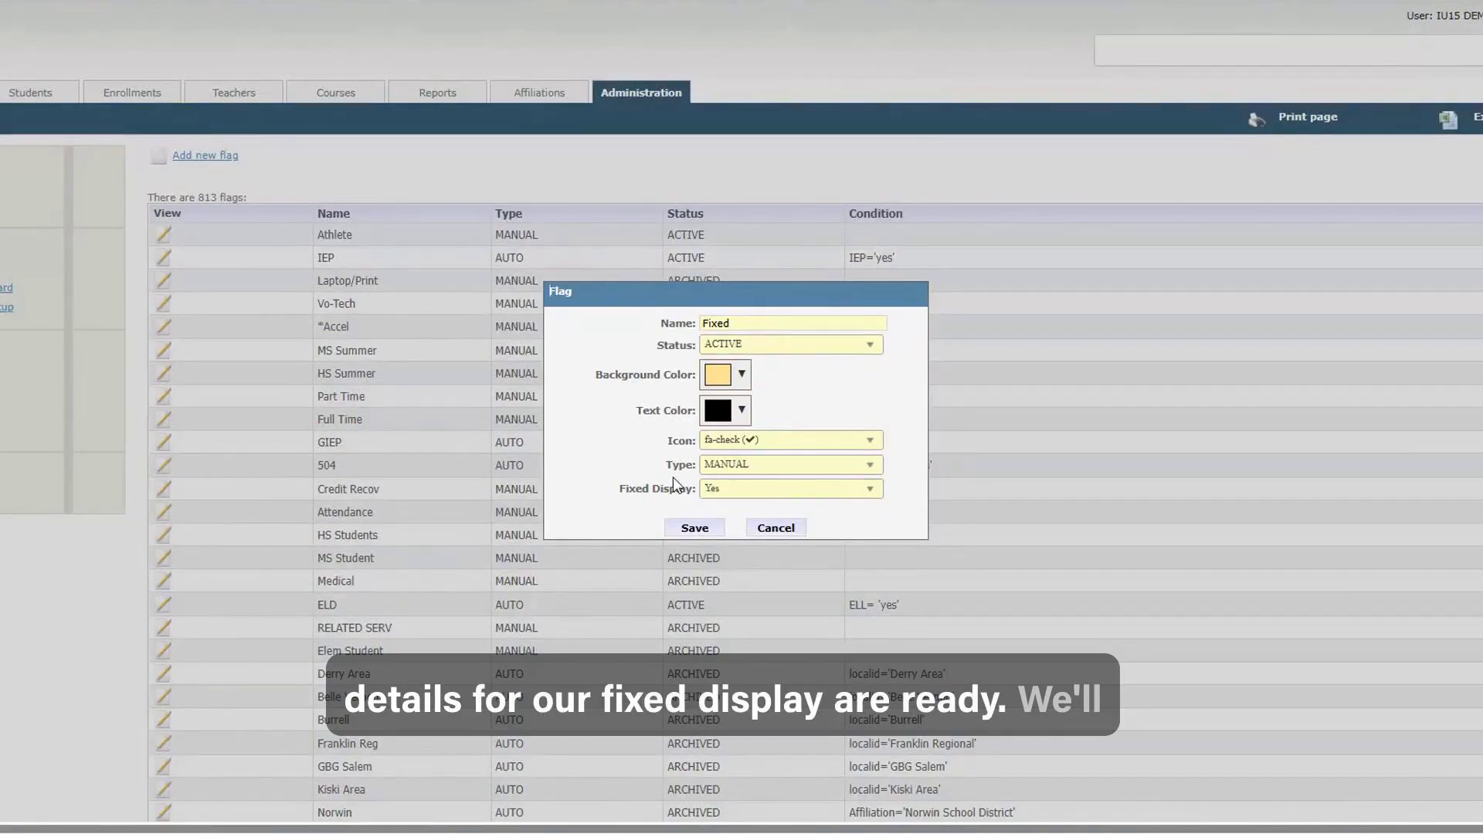
left_click(678, 527)
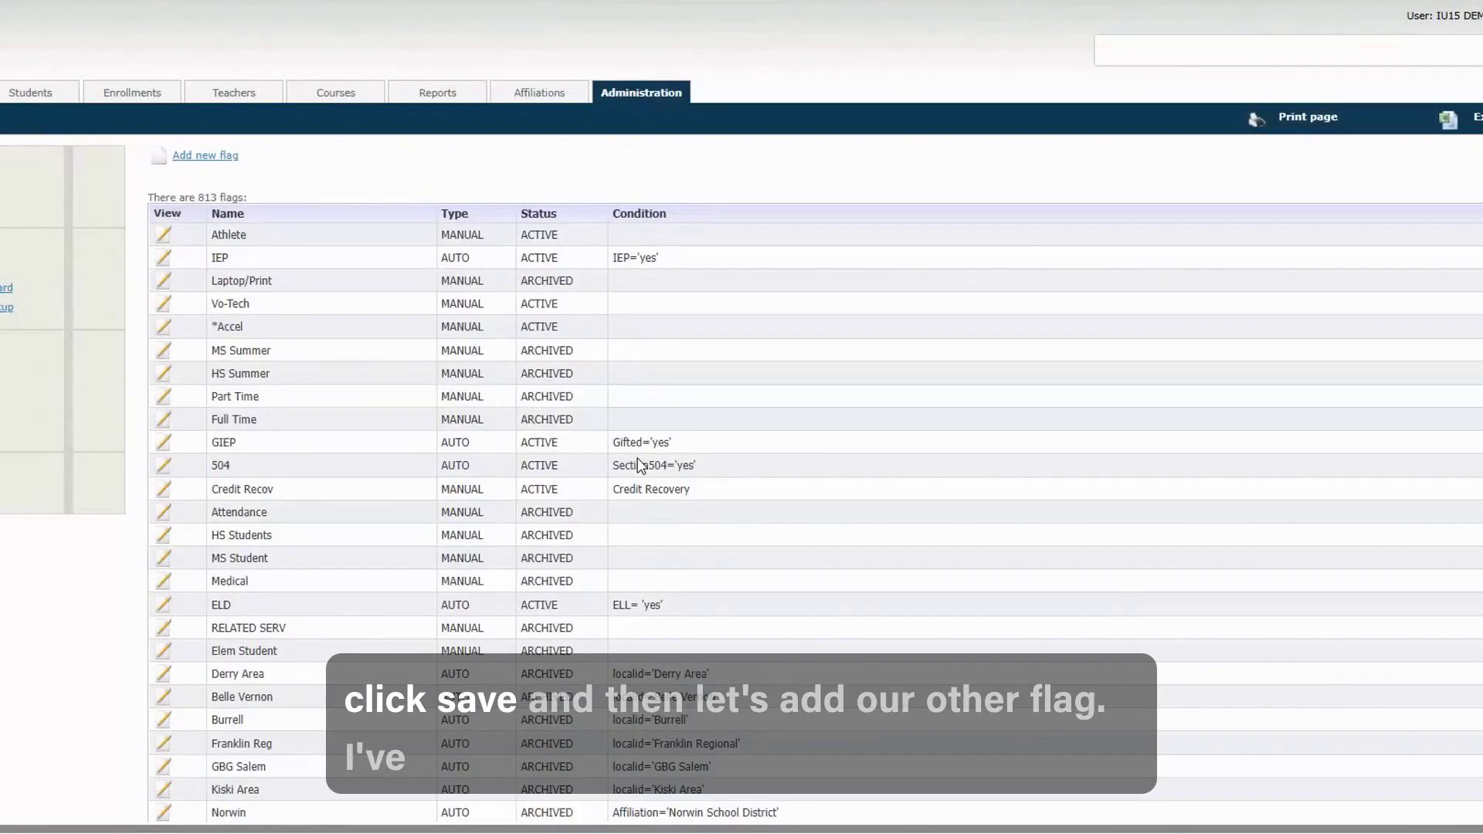
Create and save a manual, ACTIVE flag named Non-Fixed with a light green background, the fa-times icon and Fixed Display No.
left_click(217, 155)
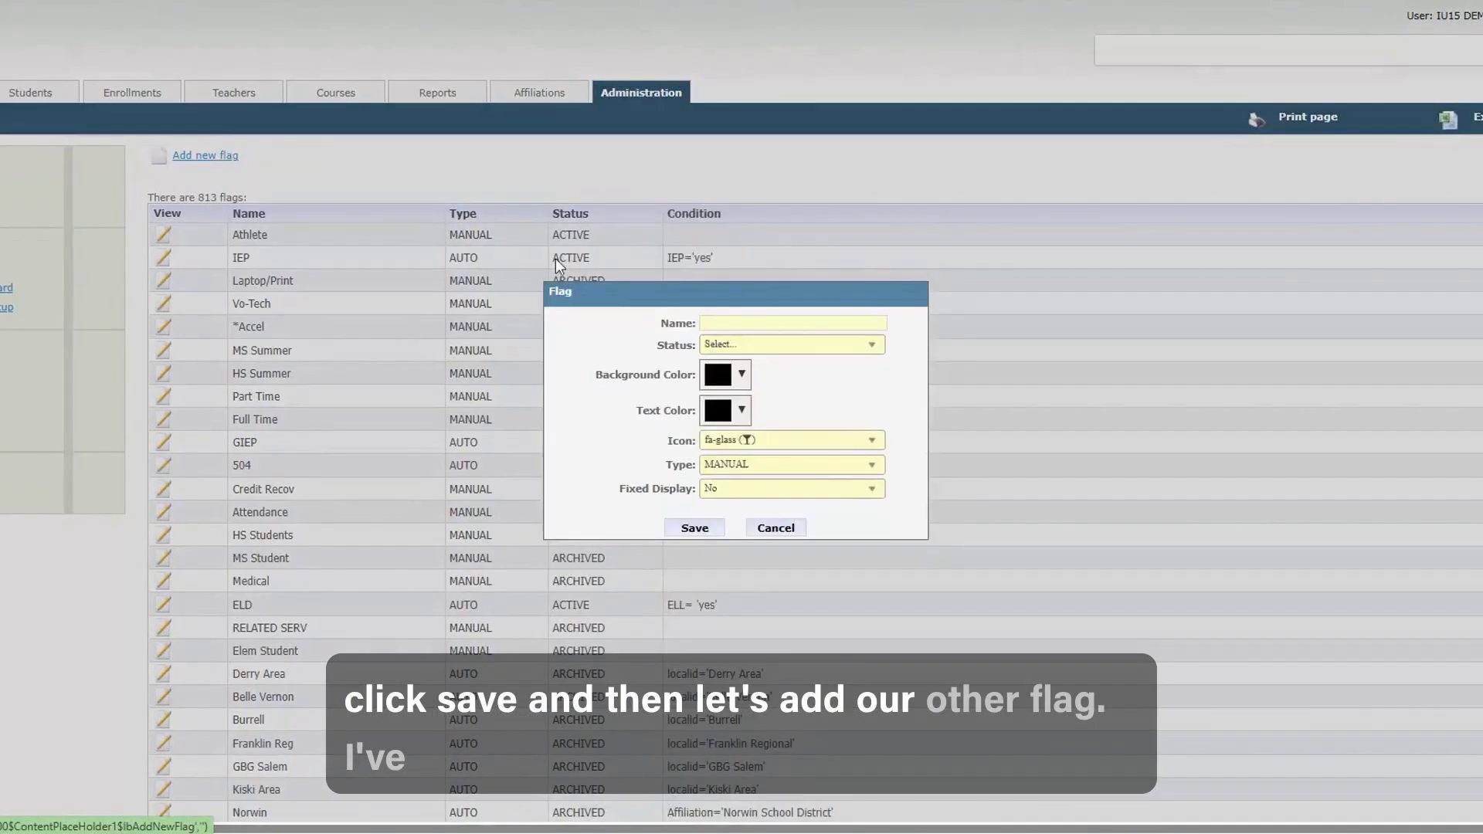
left_click(763, 321)
type("Non-Fixed")
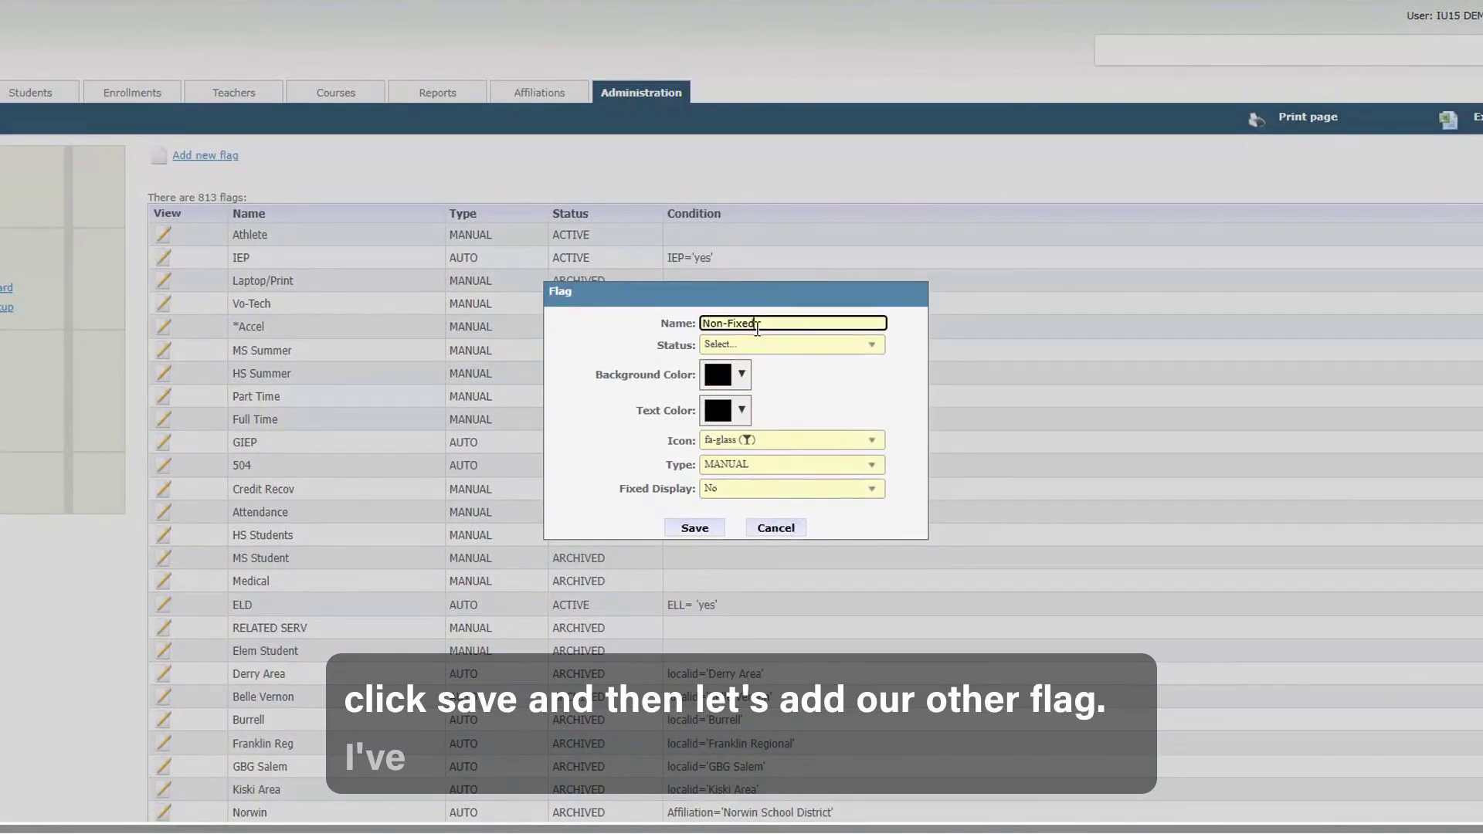
left_click(788, 345)
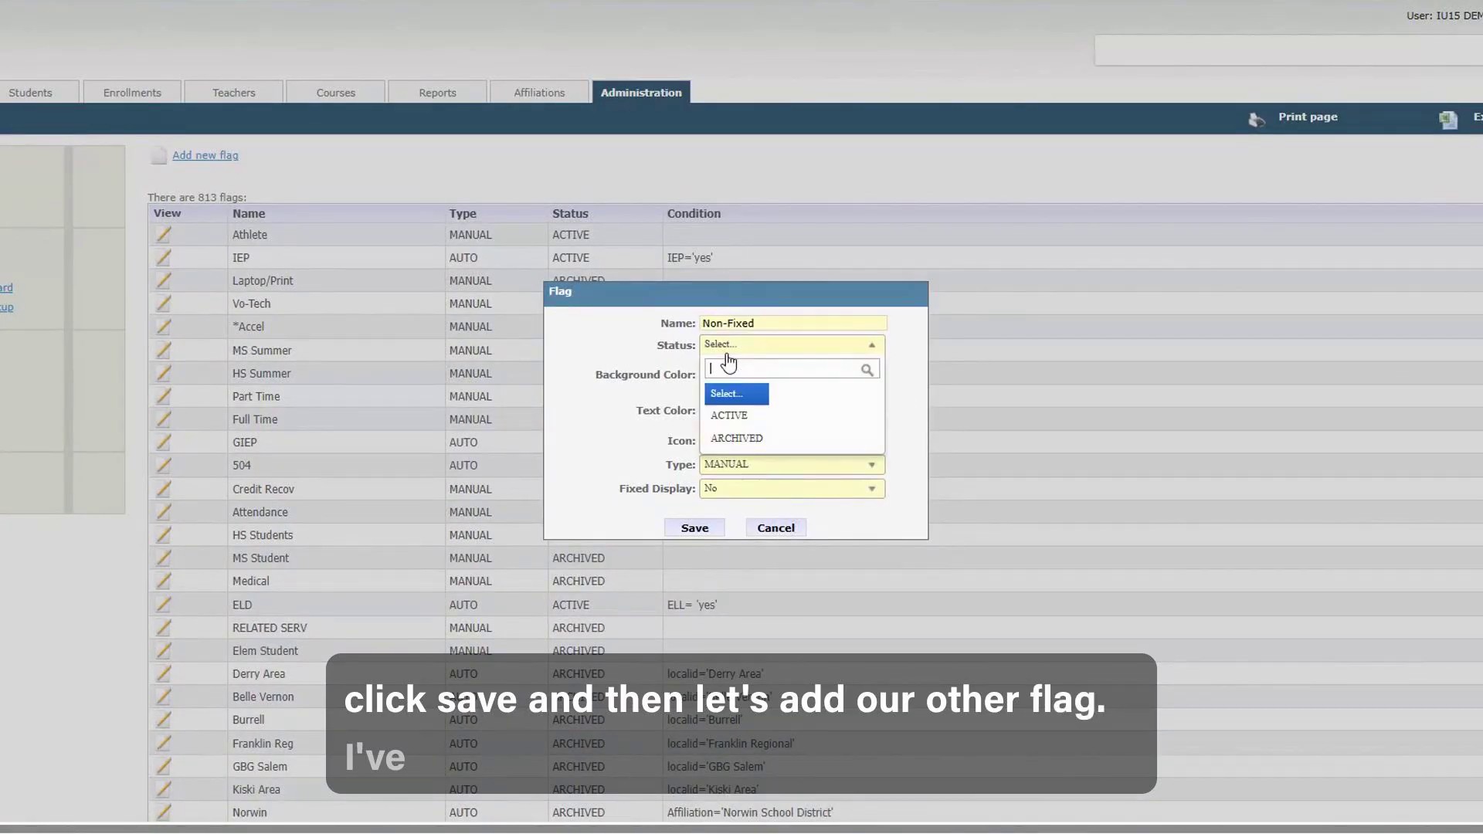
left_click(722, 408)
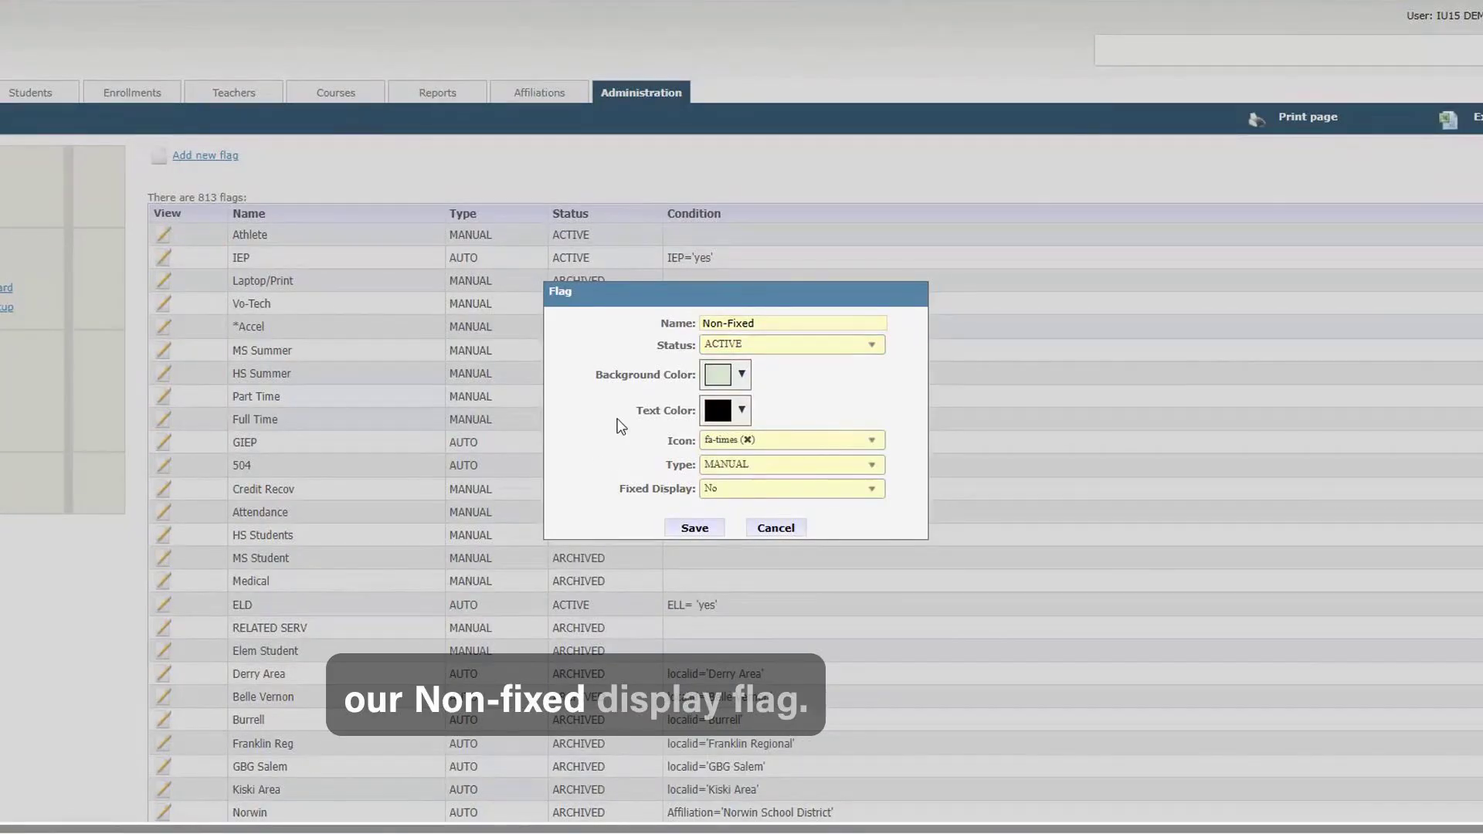
left_click(695, 528)
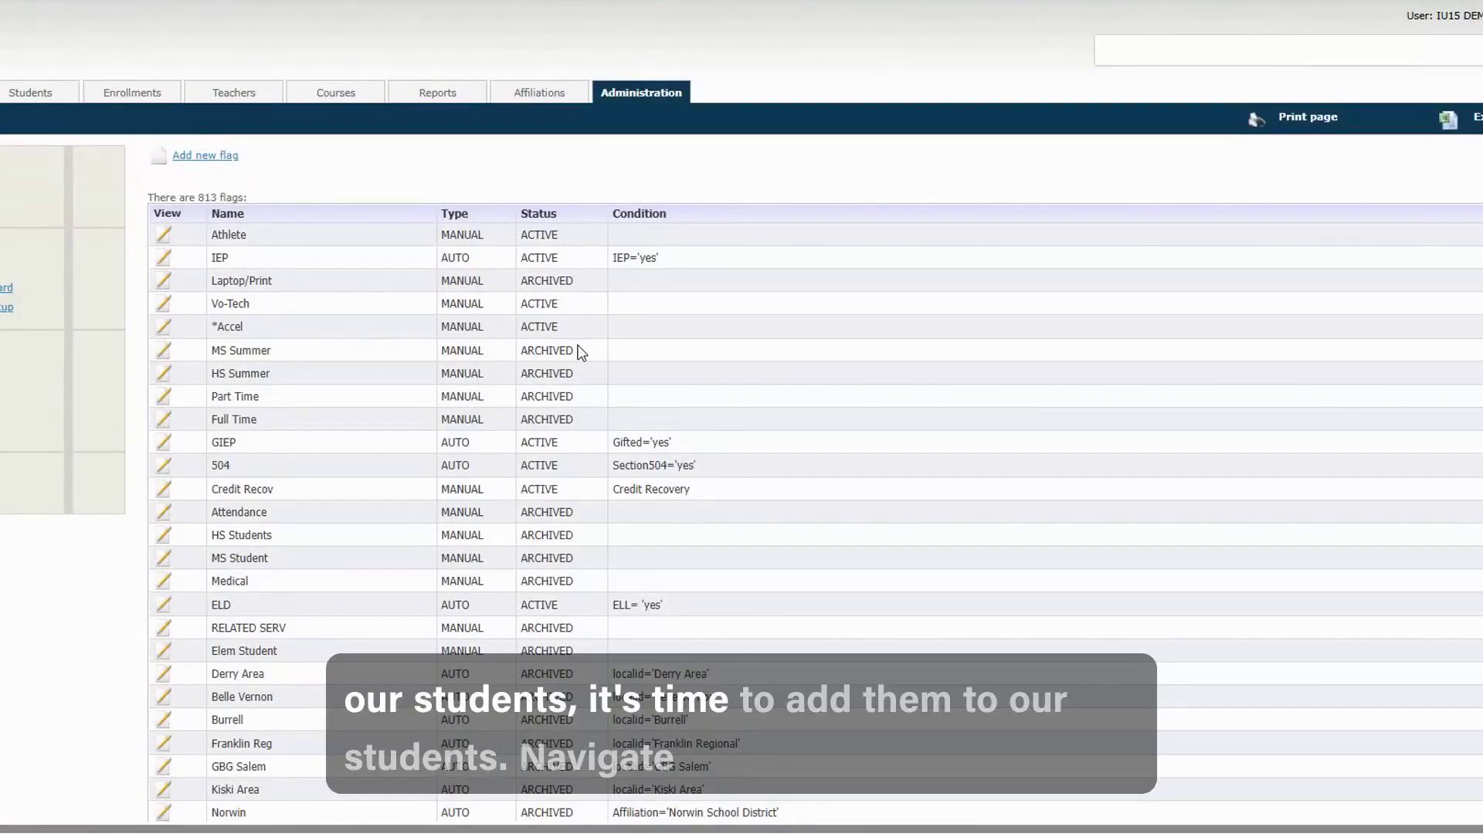
Open the record of the grade 13 student from Enola and go to that student's flags page.
left_click(20, 101)
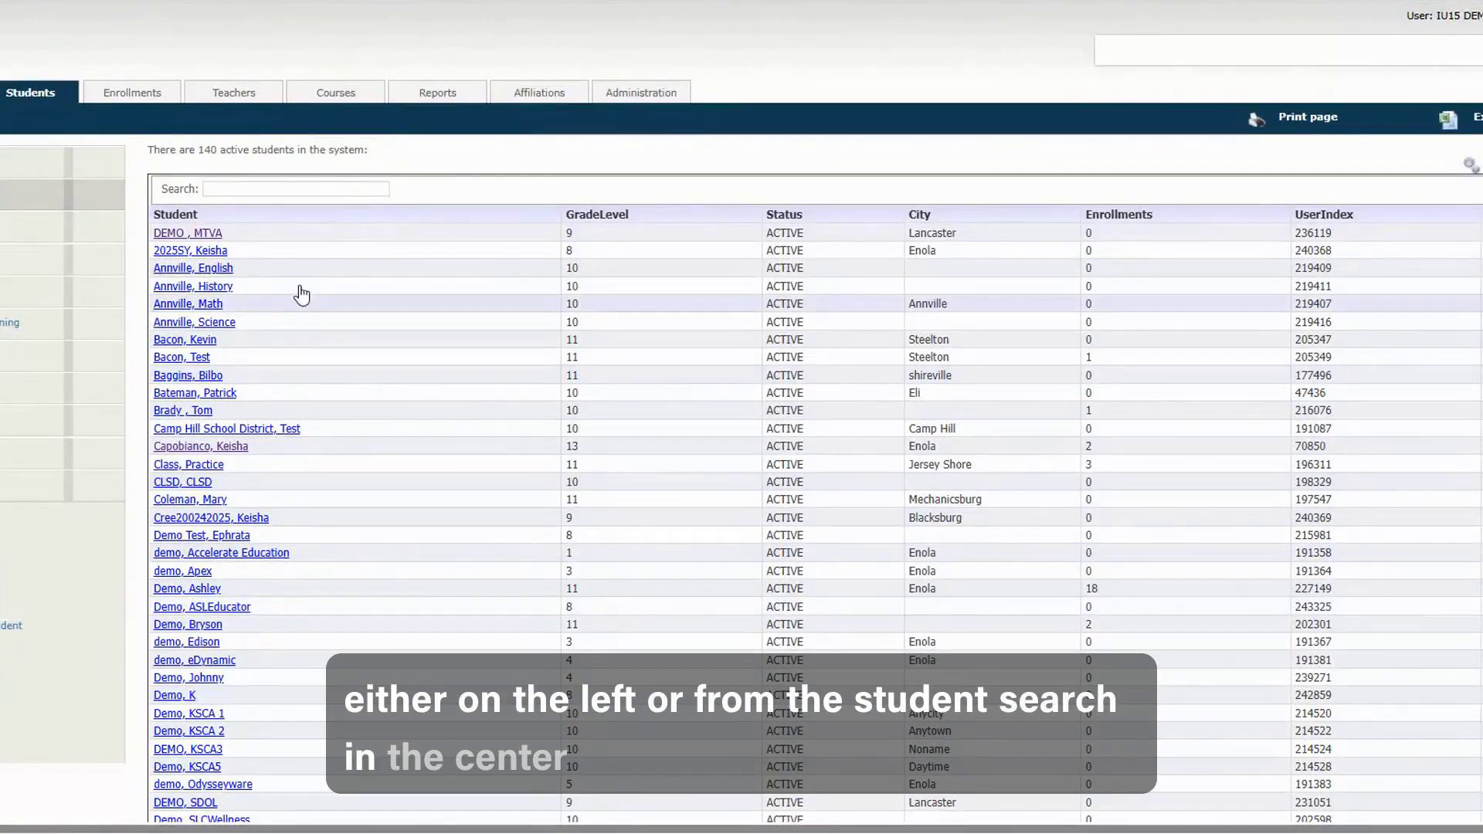
left_click(188, 449)
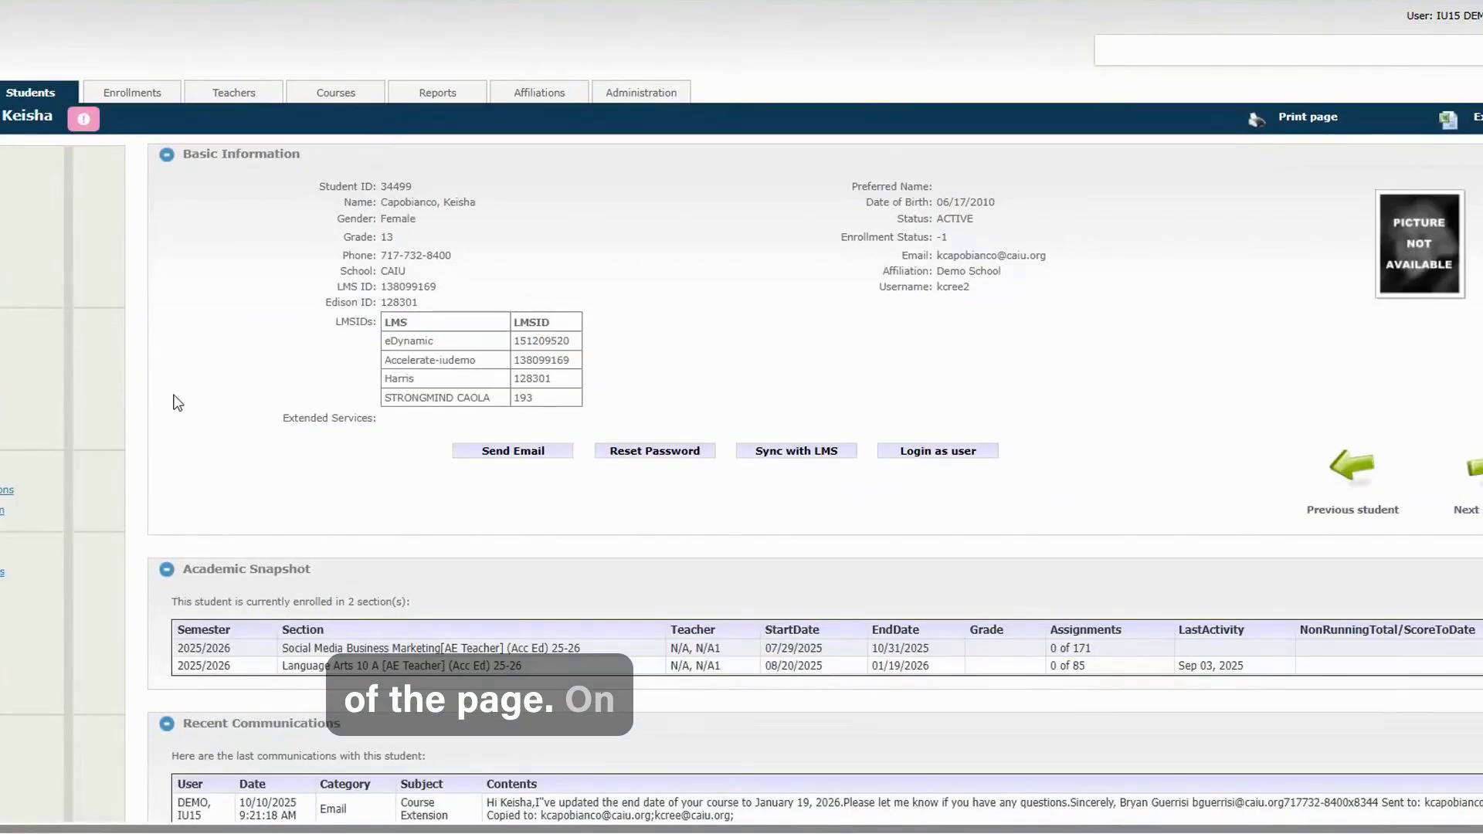
scroll(44, 296, "down", 3)
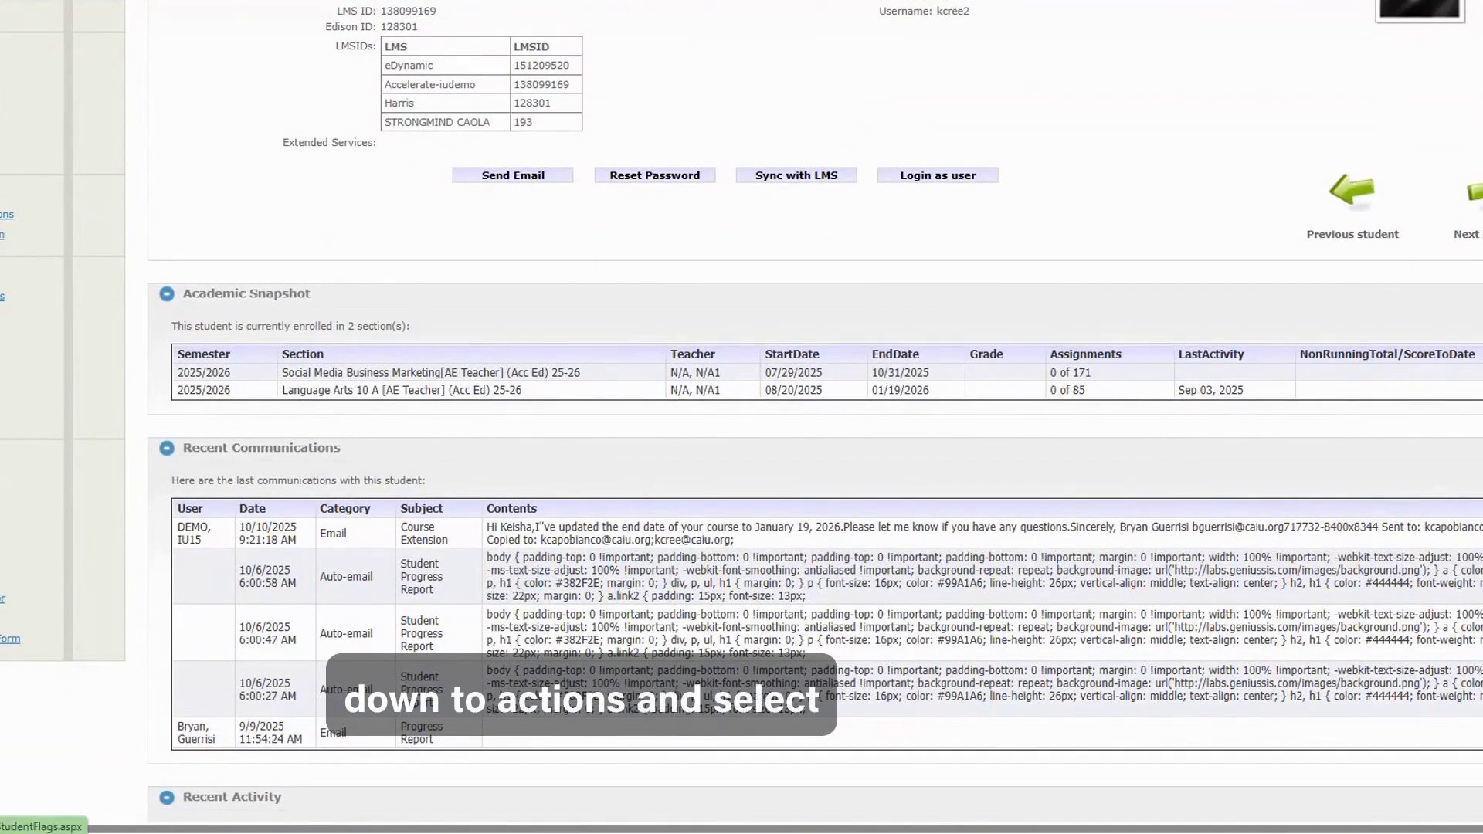
left_click(2, 296)
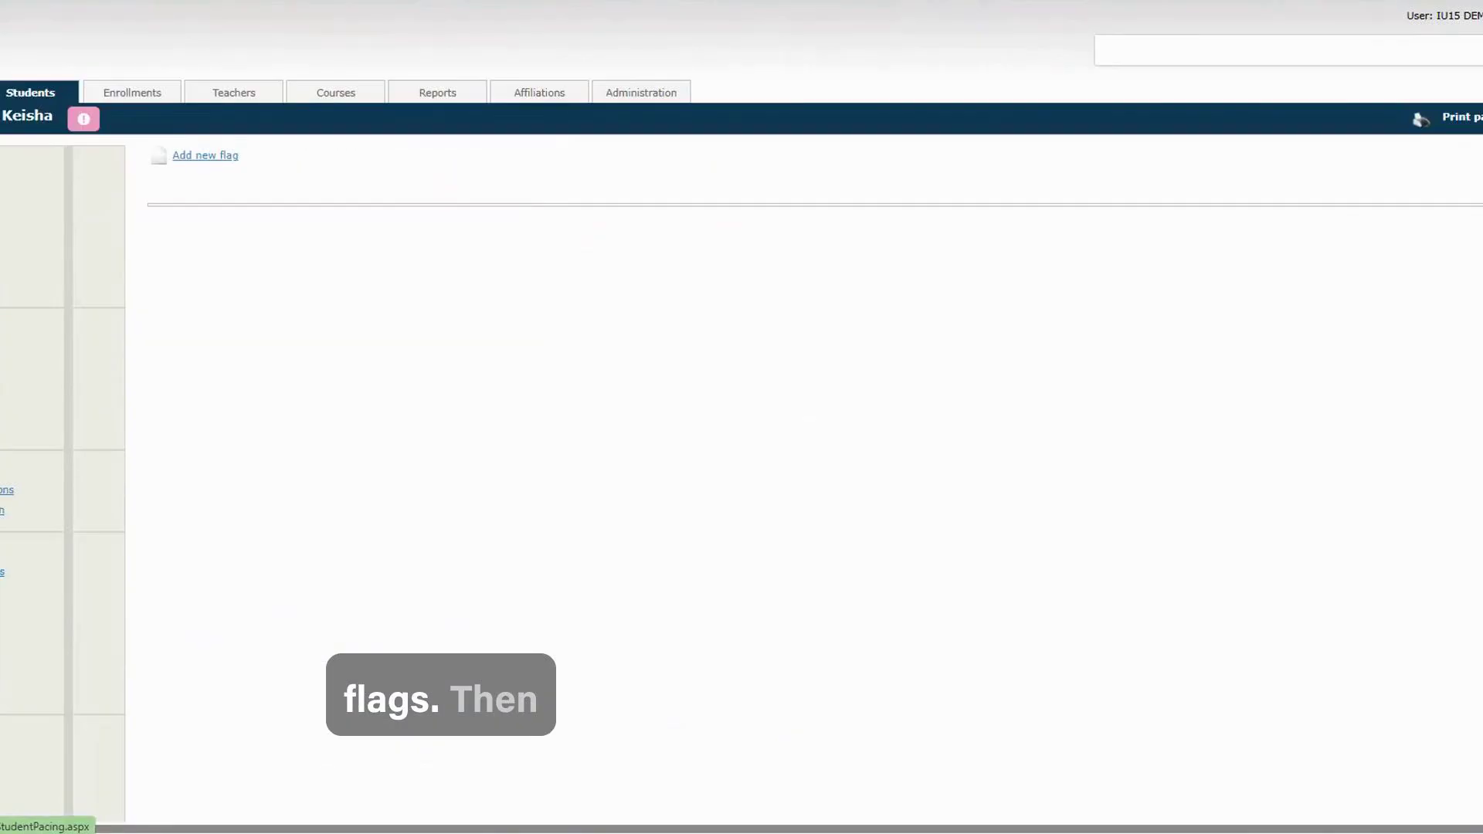
Add the Fixed flag to the student with status ACTIVE and save it.
left_click(215, 157)
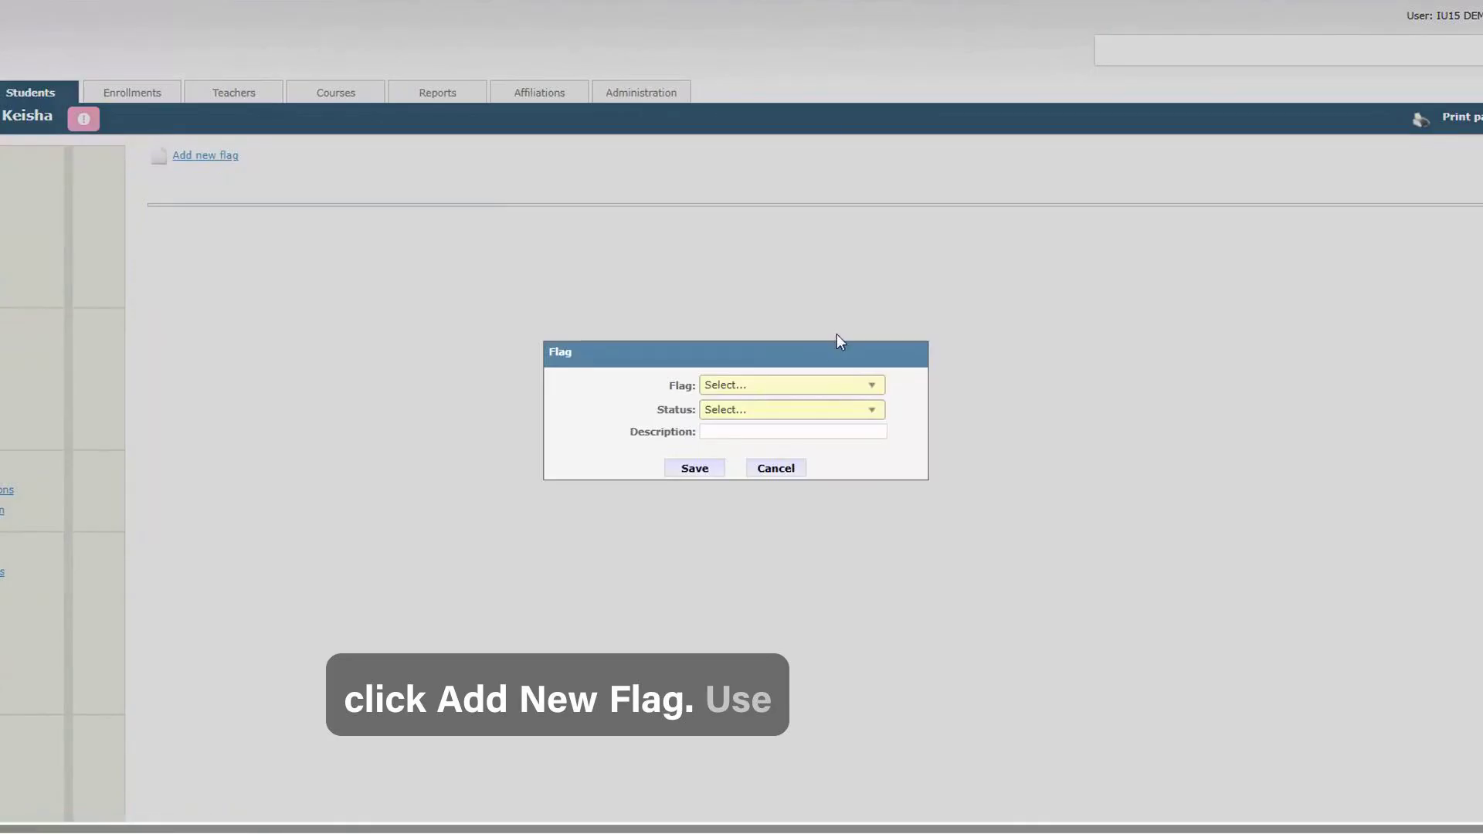
left_click(806, 394)
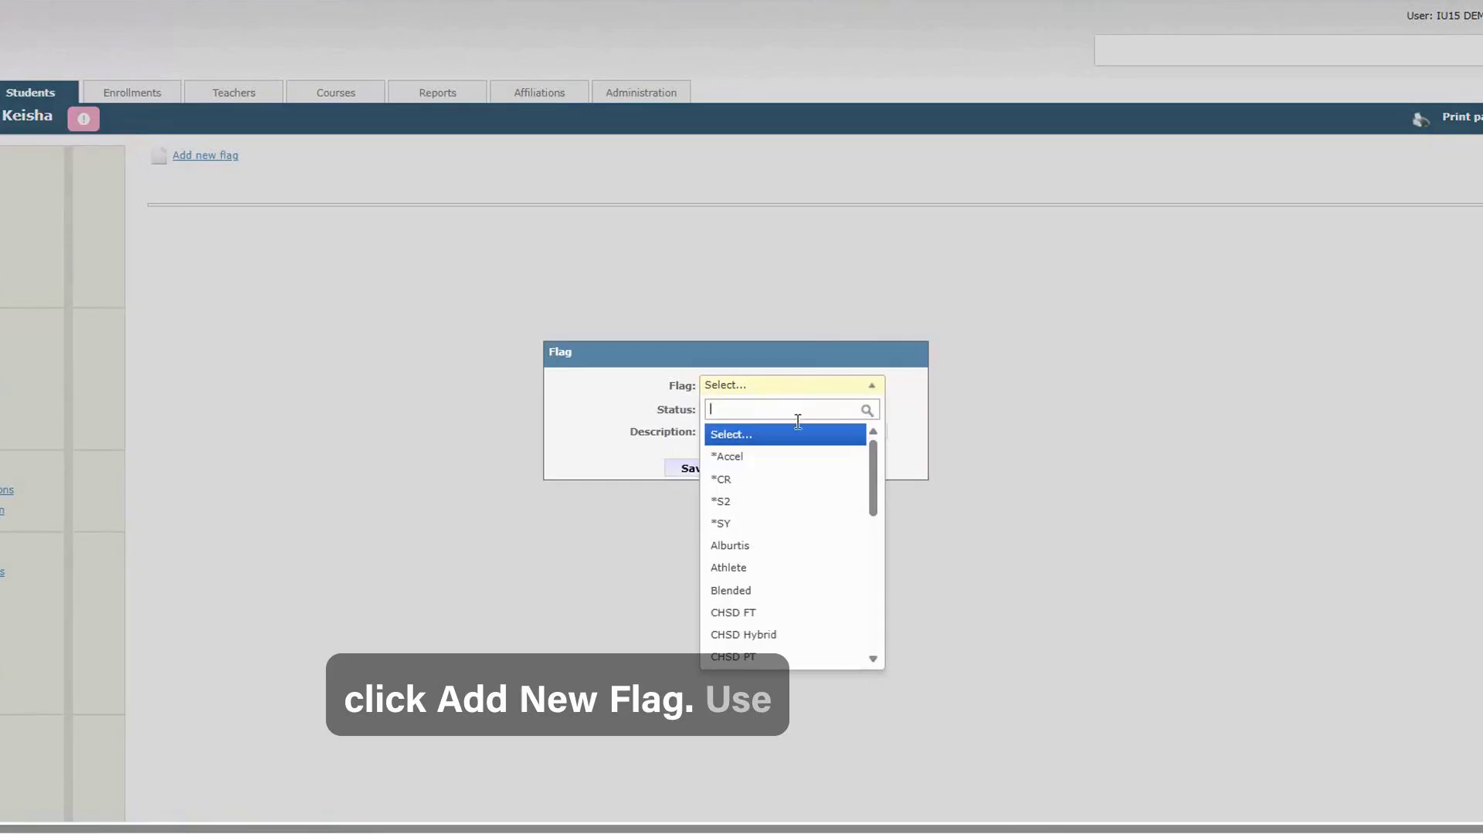
type("Fixe")
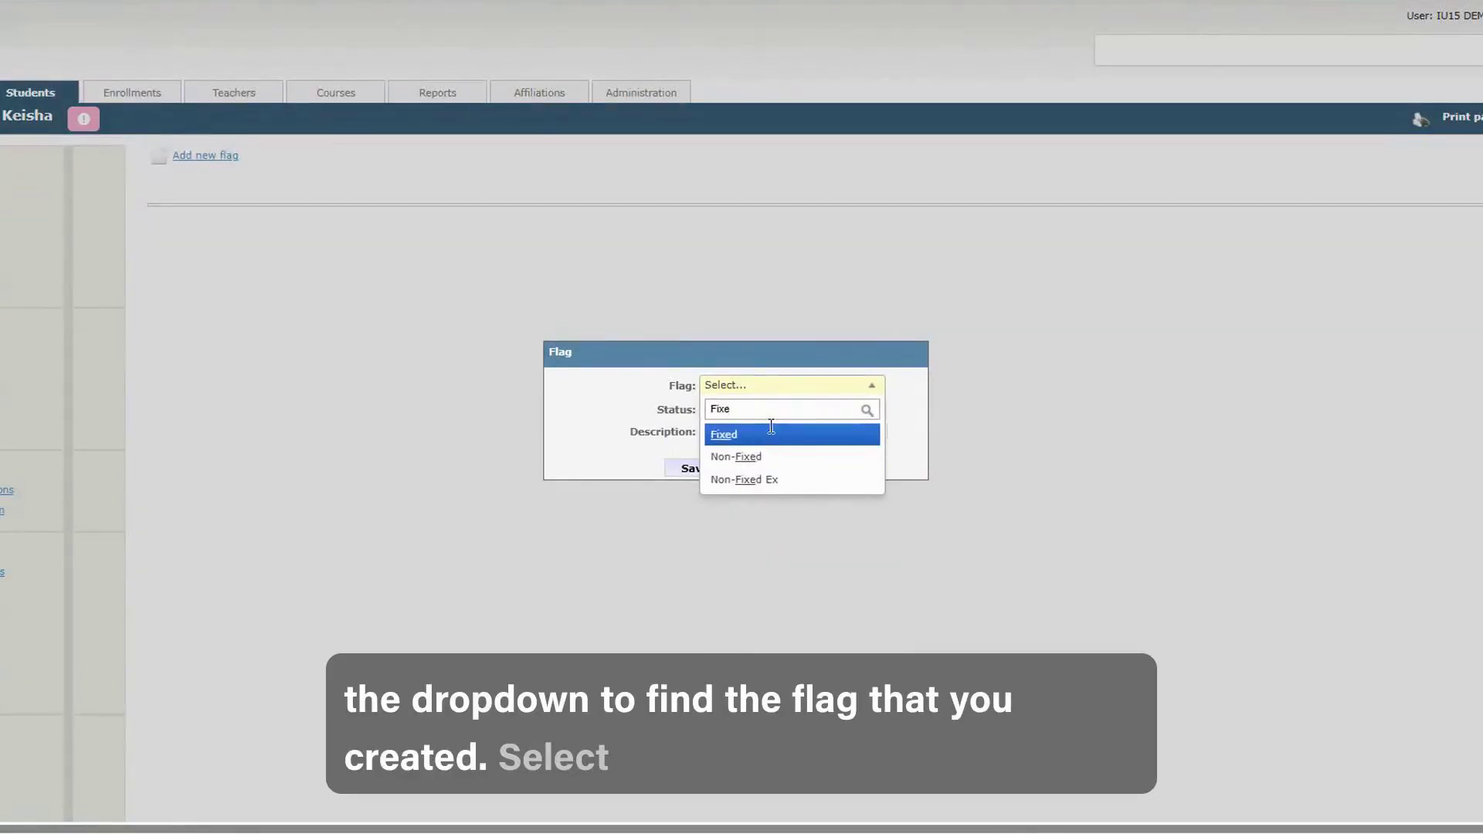
left_click(771, 433)
left_click(715, 413)
left_click(736, 481)
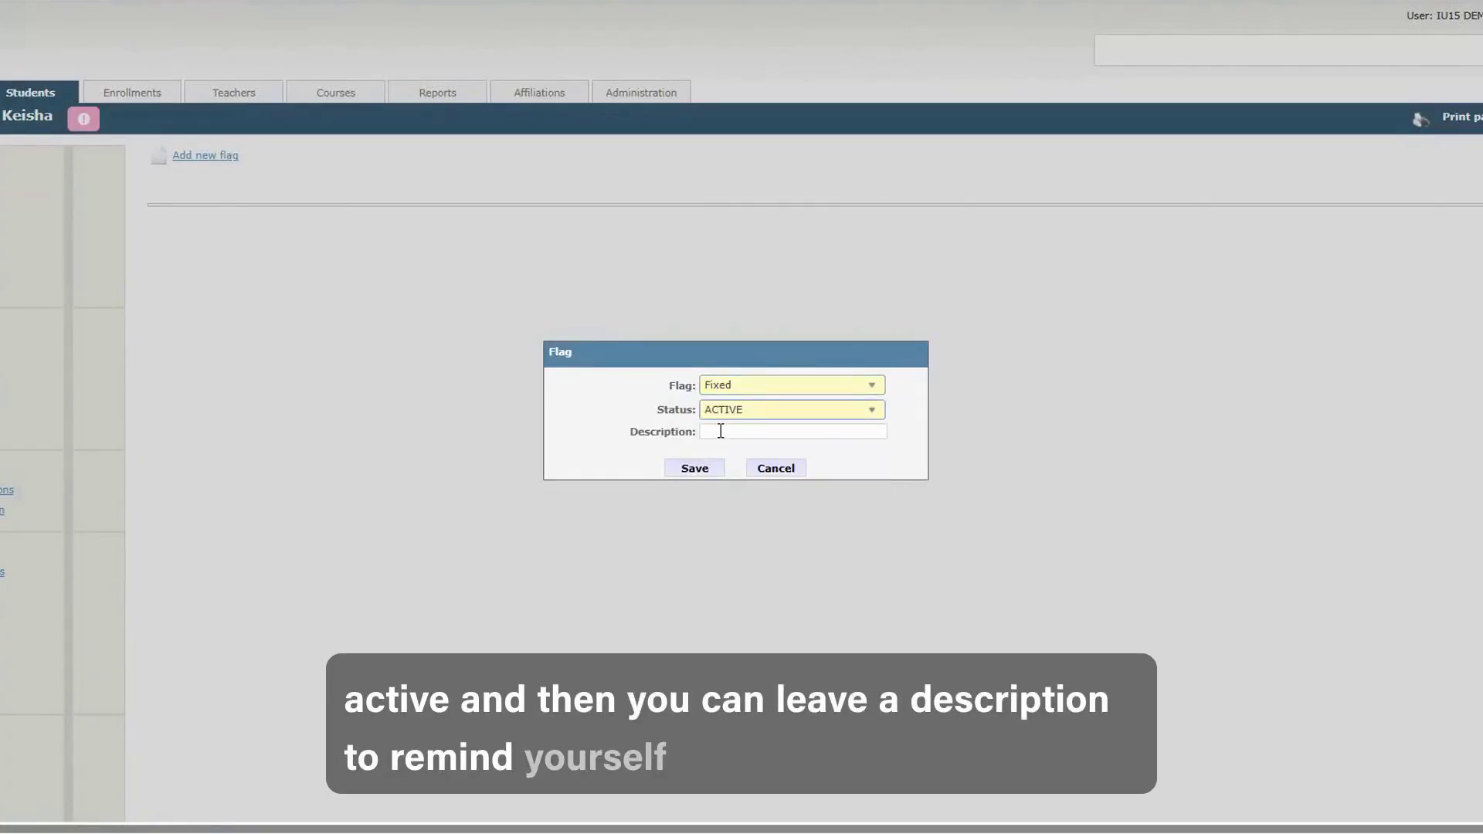
left_click(709, 469)
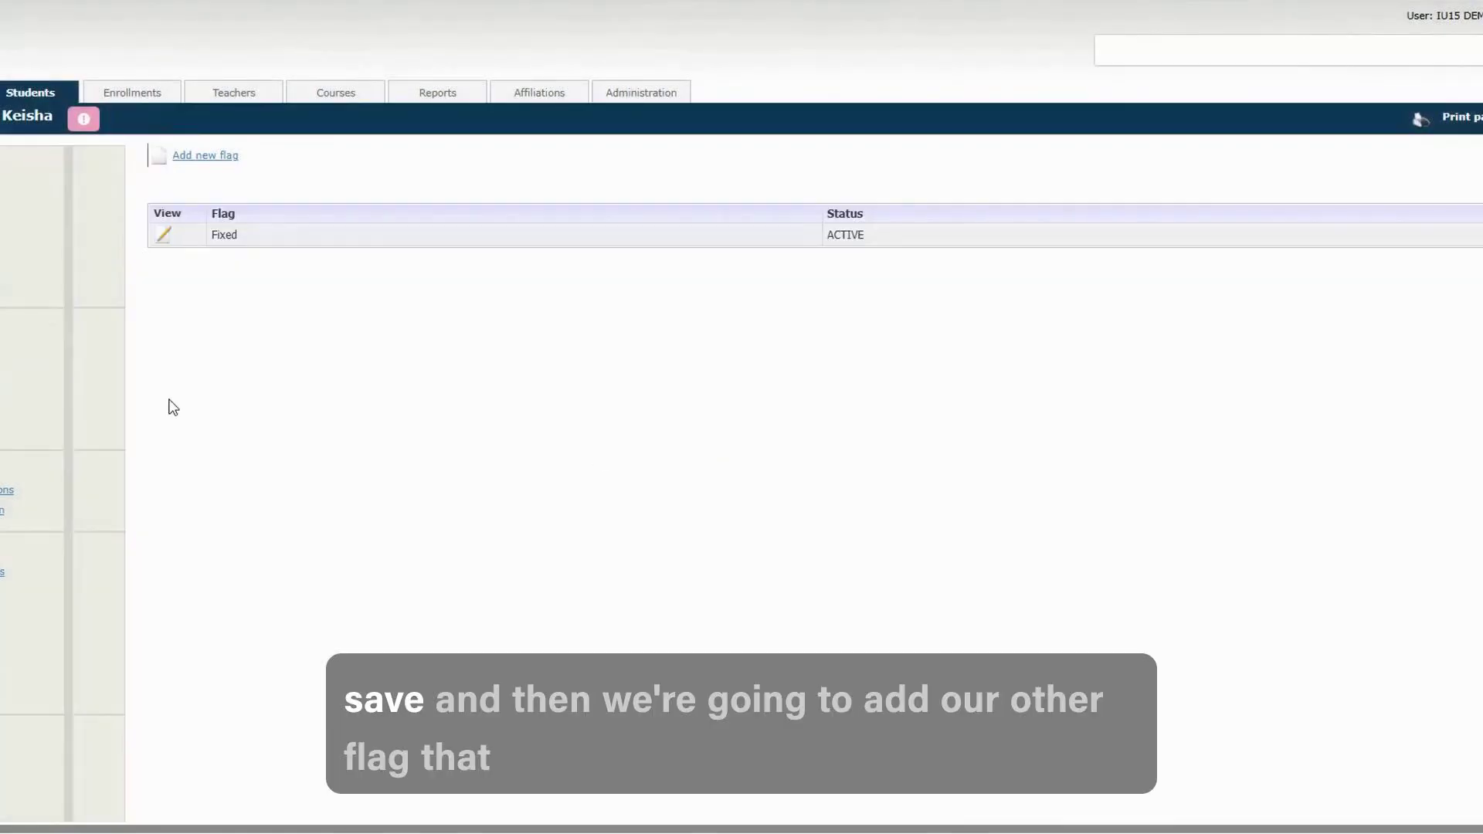
Add the Non-Fixed flag to the student with status ACTIVE, save it and return to the student's profile.
left_click(221, 156)
left_click(740, 392)
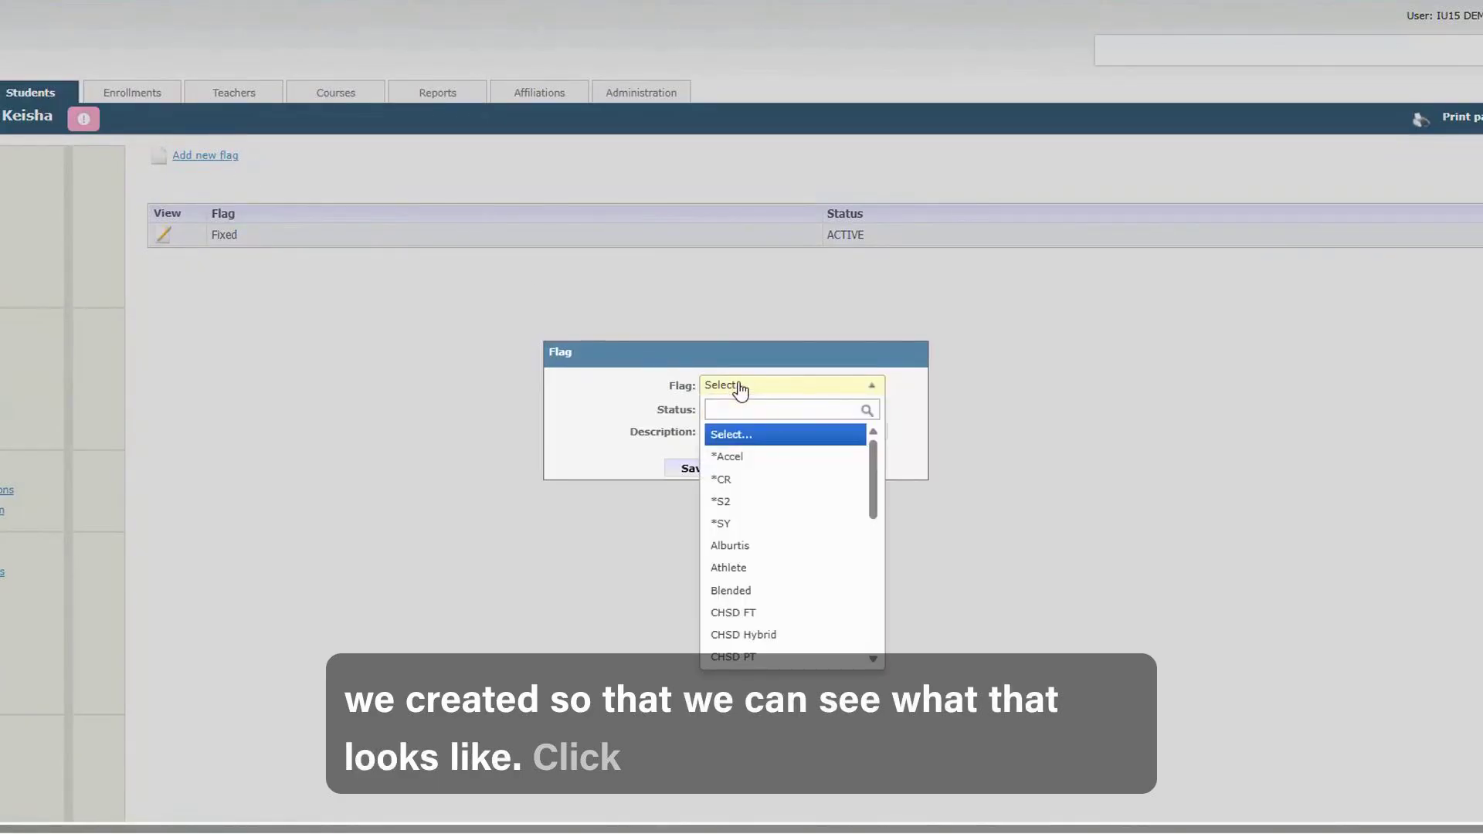
type("No")
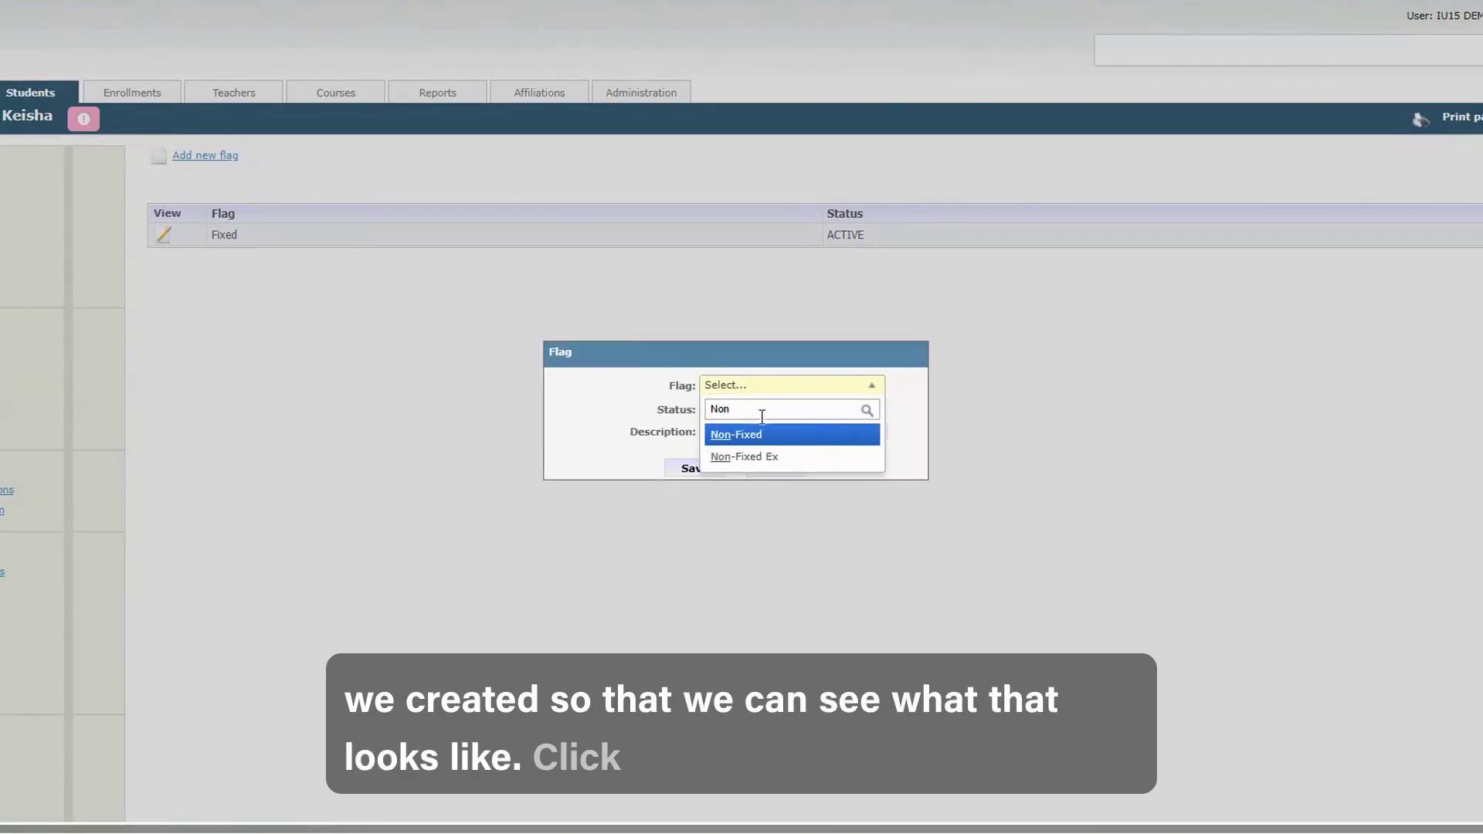
type("n")
left_click(759, 435)
left_click(745, 411)
left_click(751, 478)
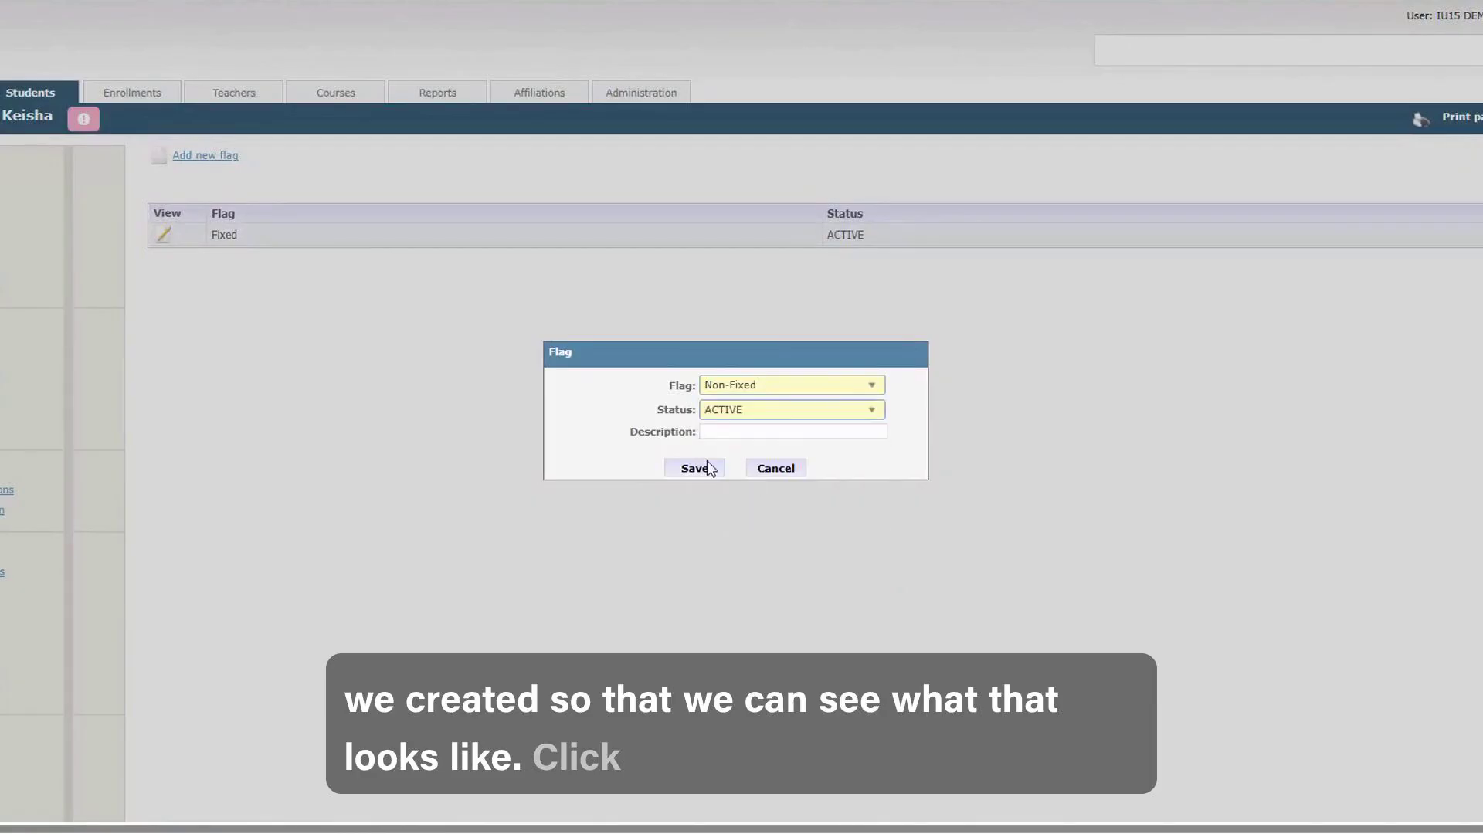
left_click(700, 468)
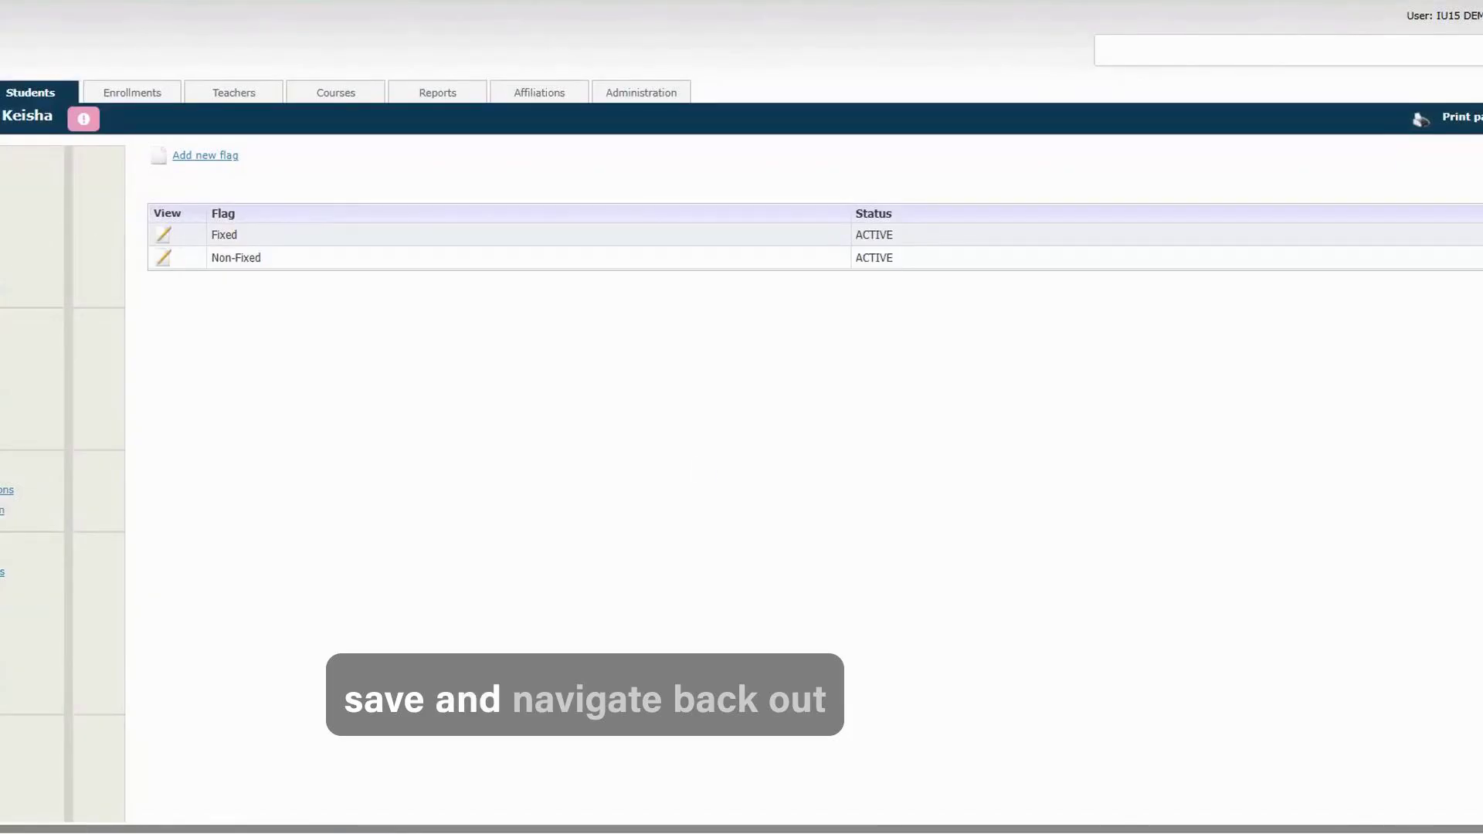
left_click(2, 179)
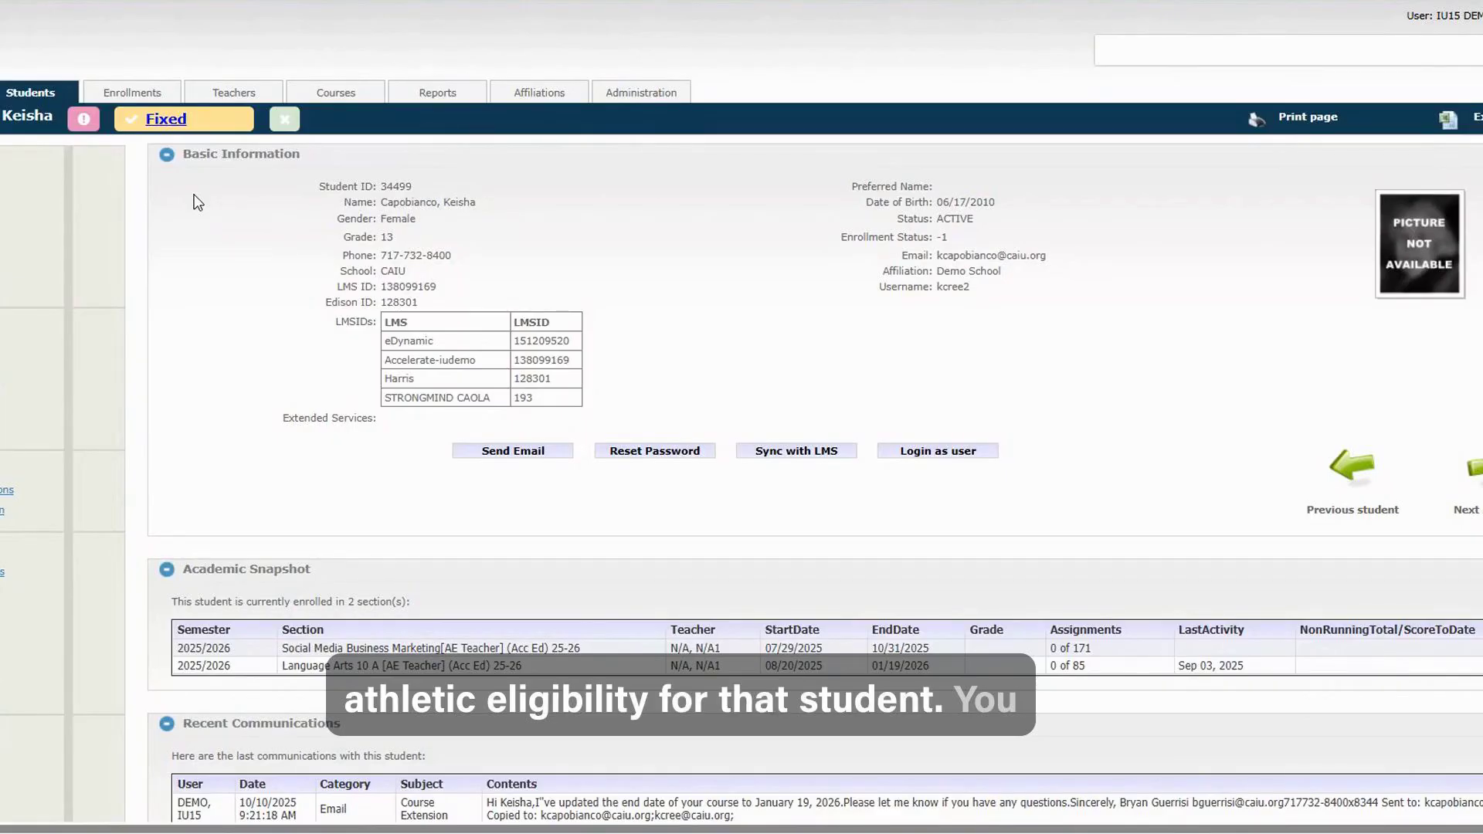
In the students' bulk emails search, set Affiliation to Demo School and Status to ACTIVE, and open the Flag filter's choices.
left_click(4, 95)
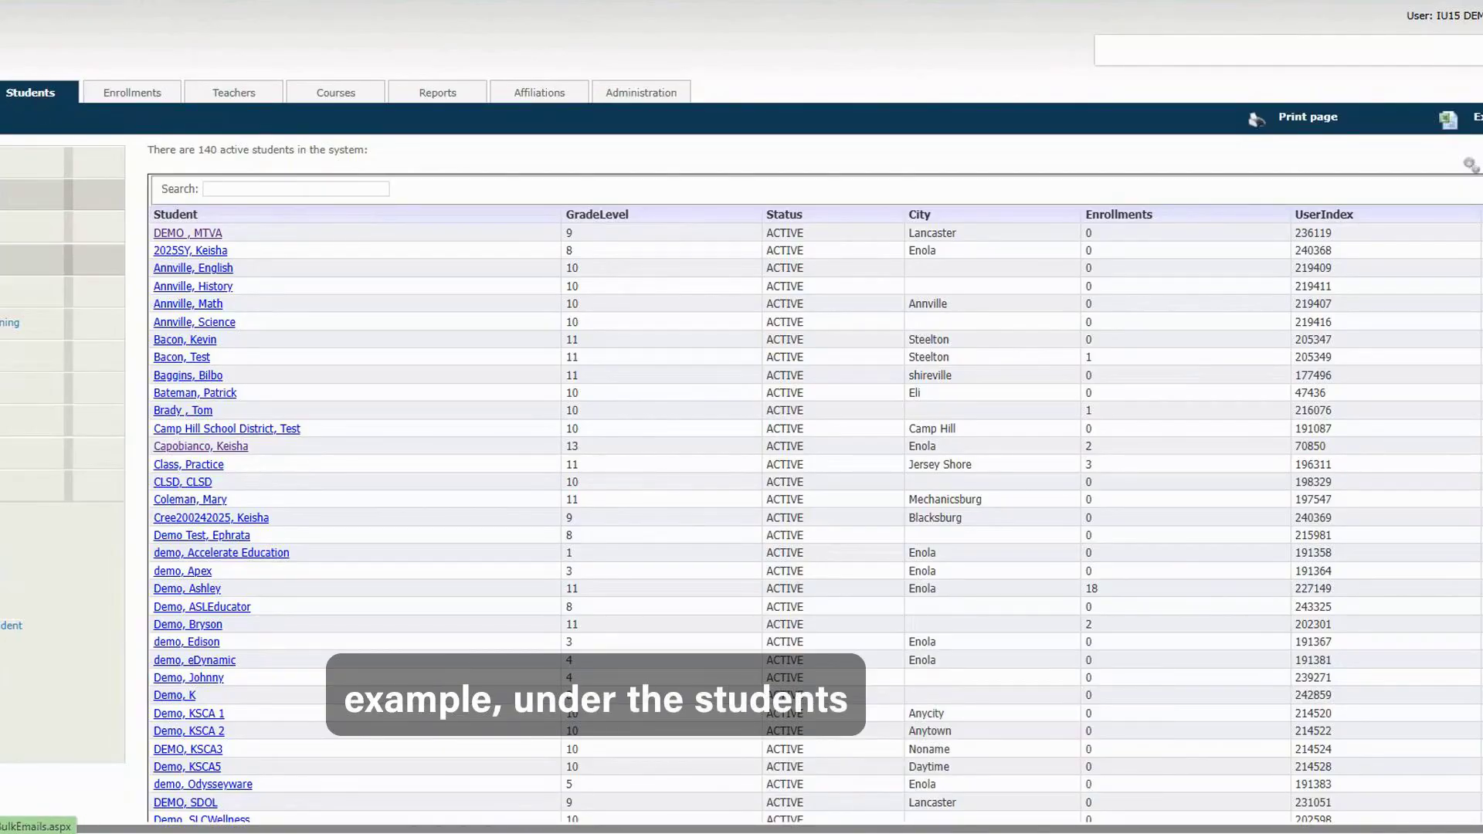
left_click(31, 260)
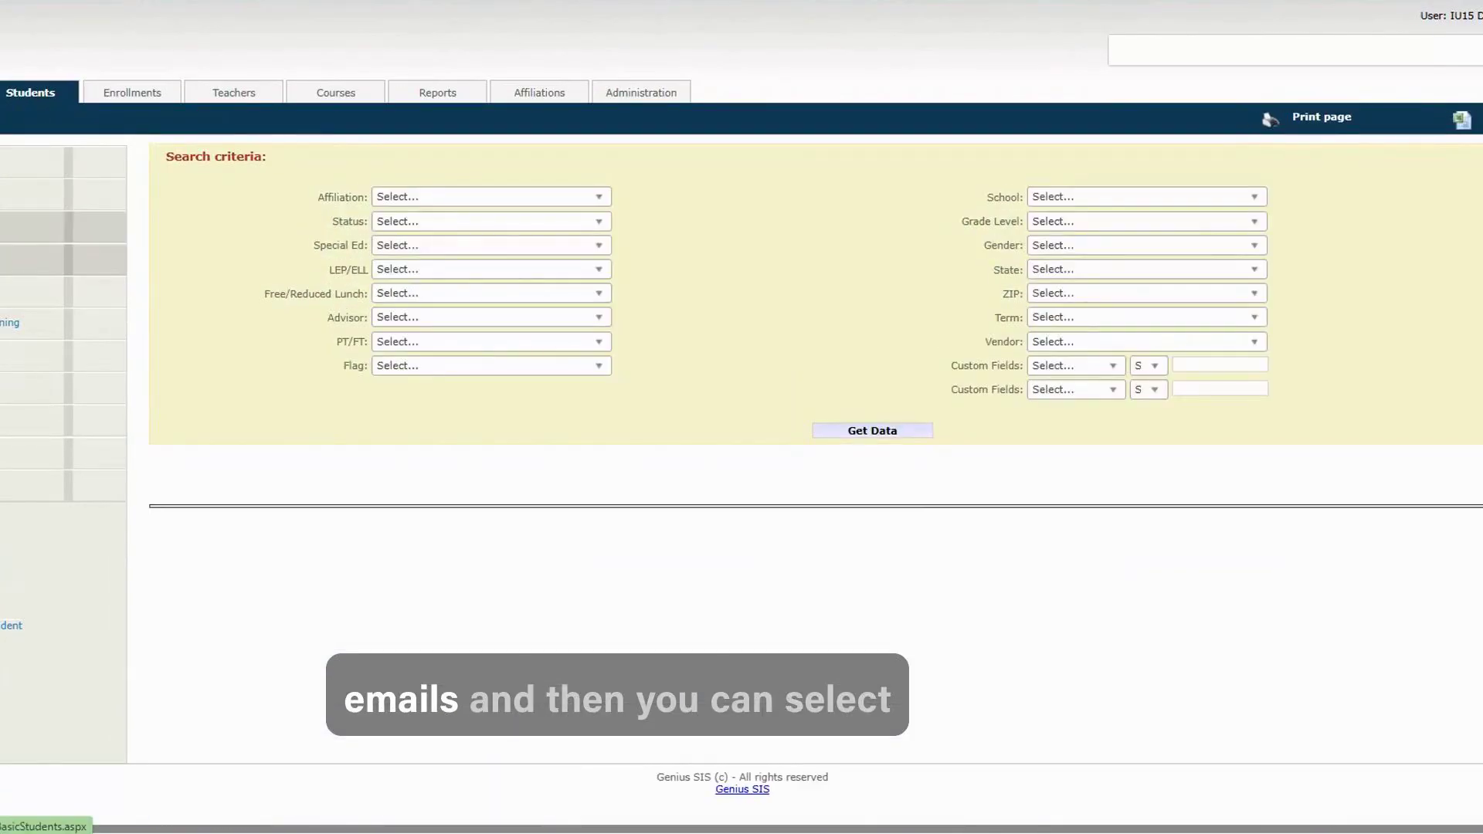
left_click(379, 197)
left_click(413, 268)
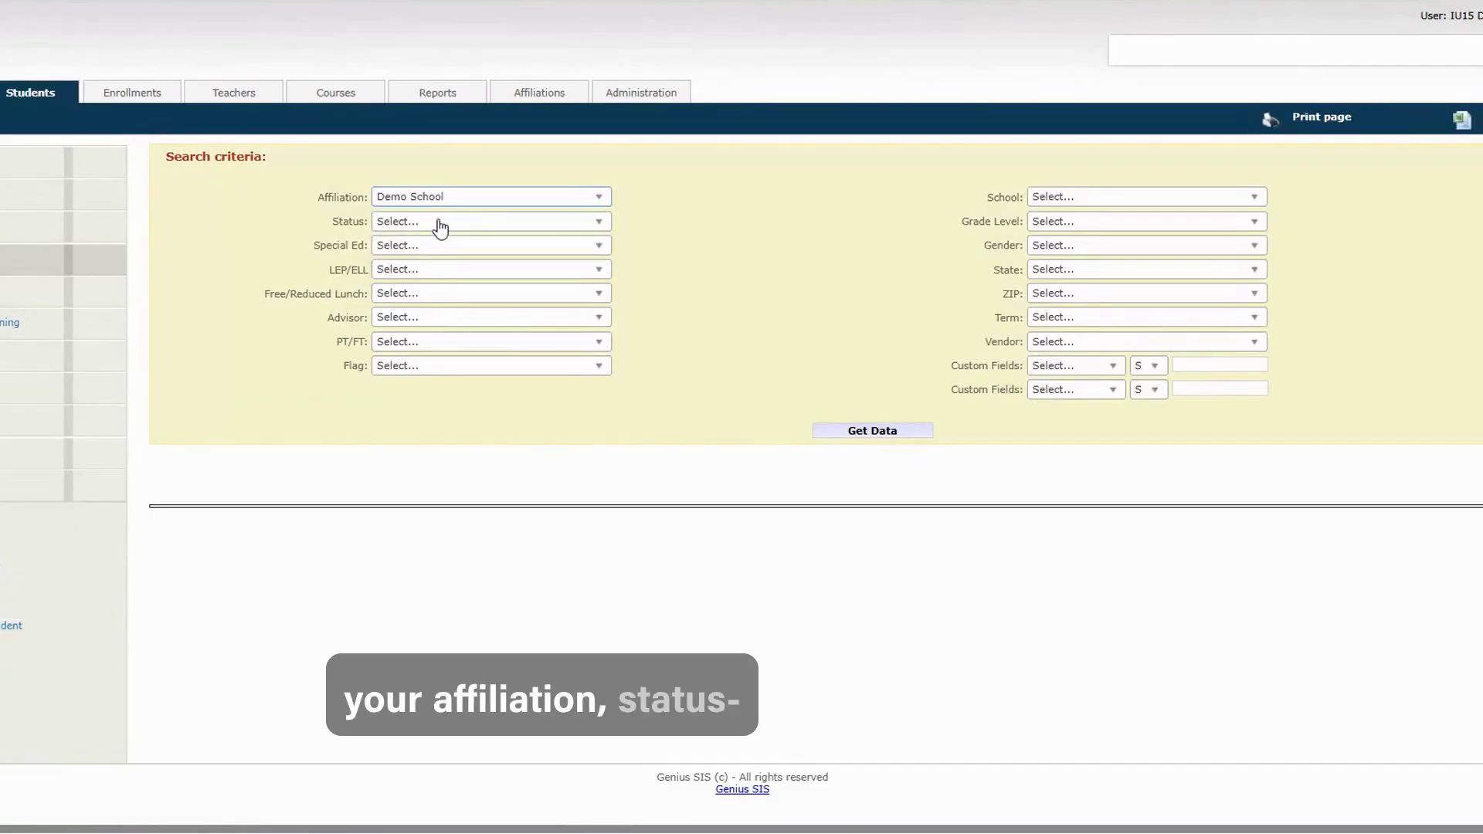
left_click(440, 224)
left_click(427, 289)
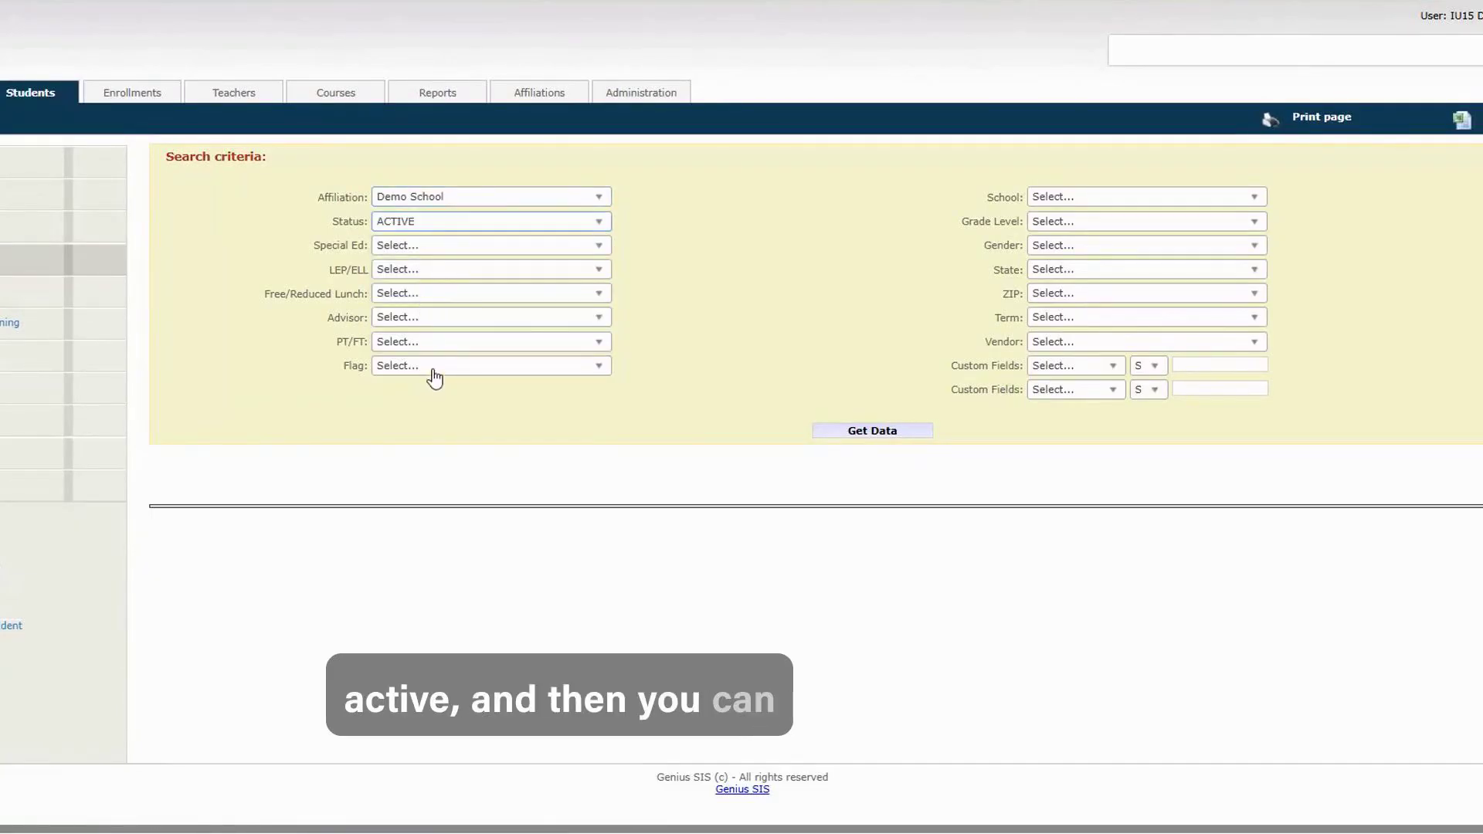
left_click(434, 378)
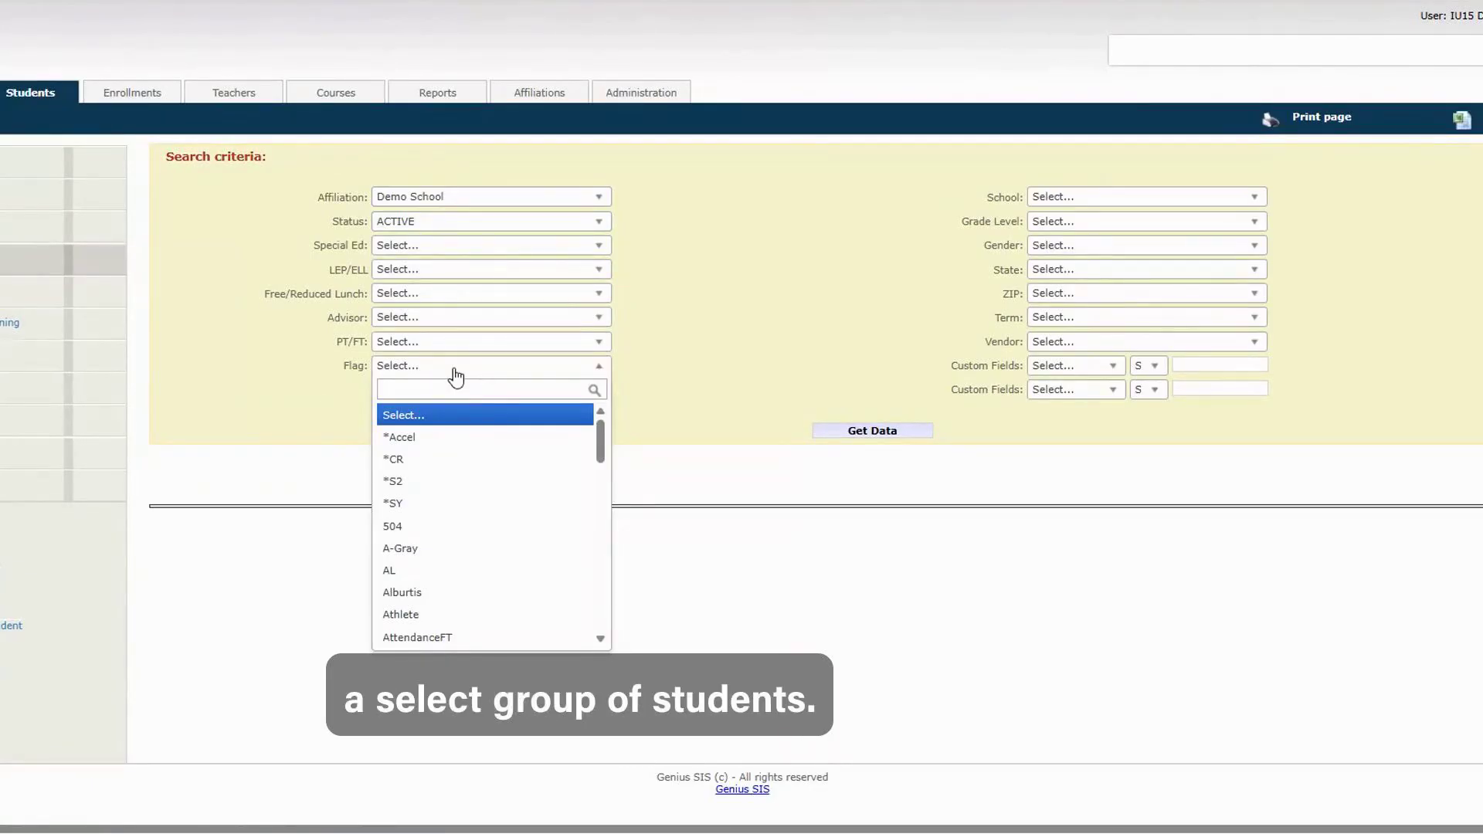
Set the Flag filter to Fixed and retrieve the students matching the bulk email search criteria.
type("Fi")
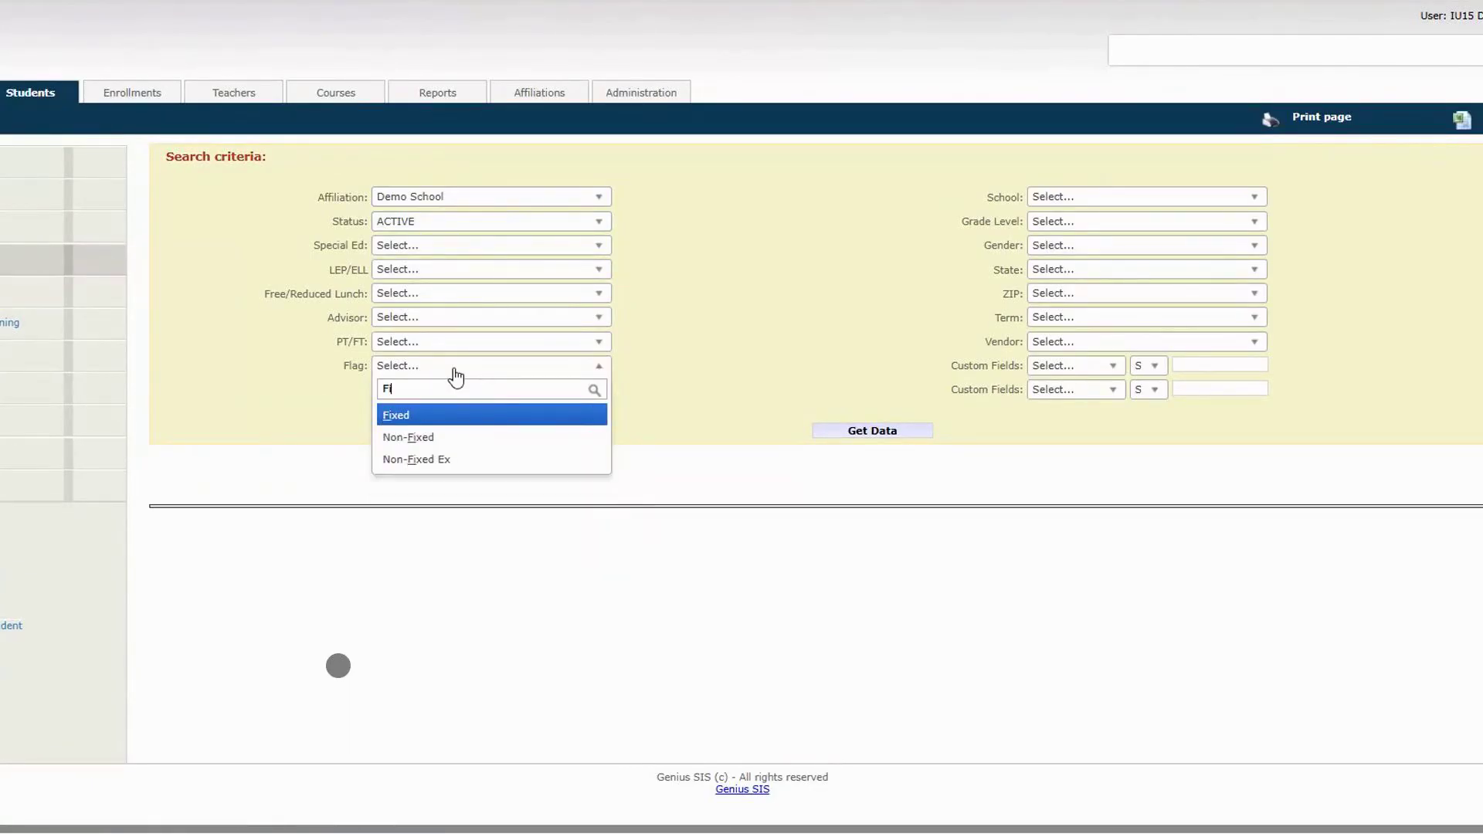
left_click(463, 416)
left_click(822, 431)
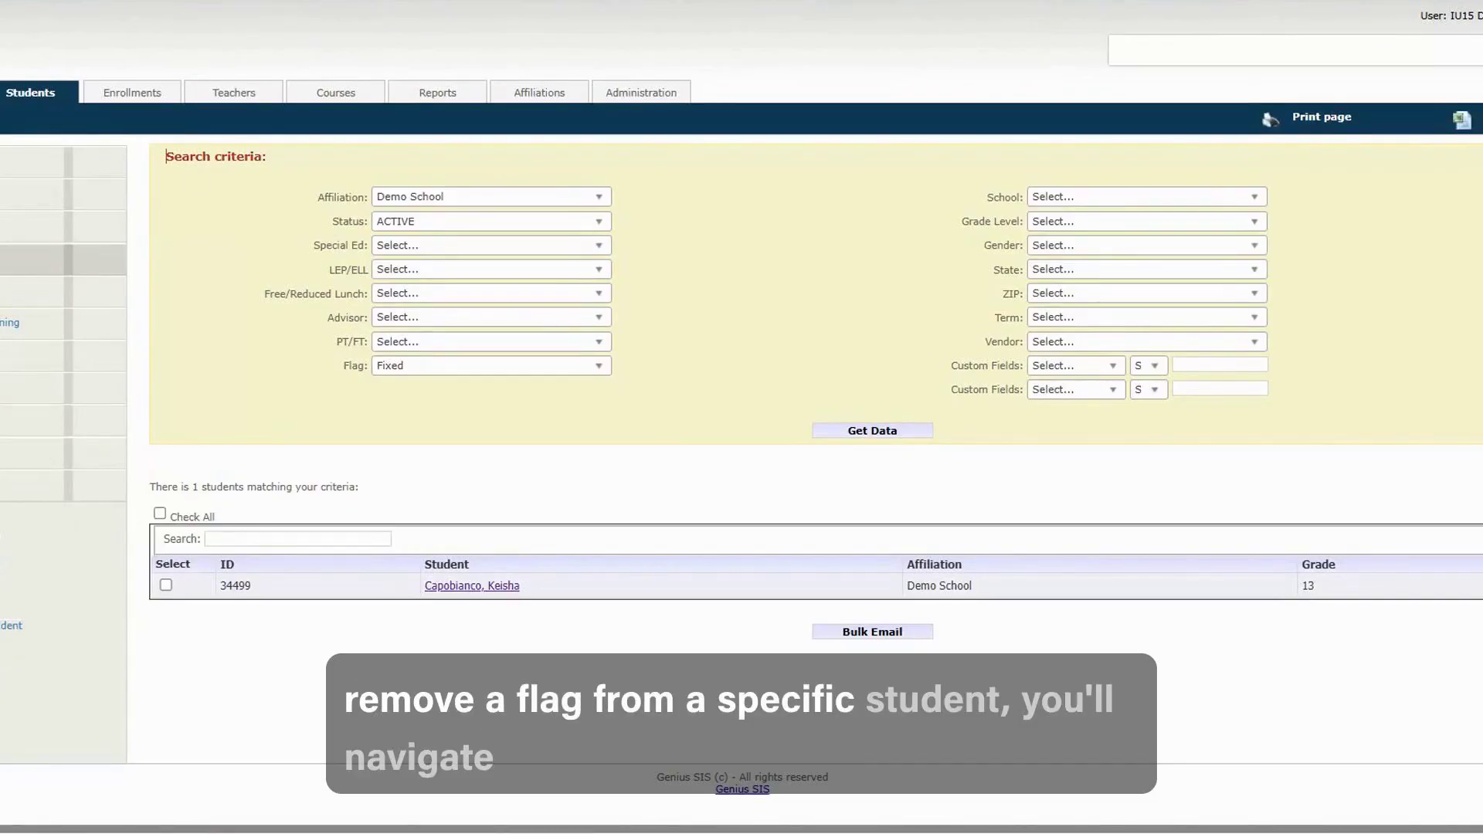
Open the record of the student listed in the search results and go to that student's flags page.
left_click(472, 585)
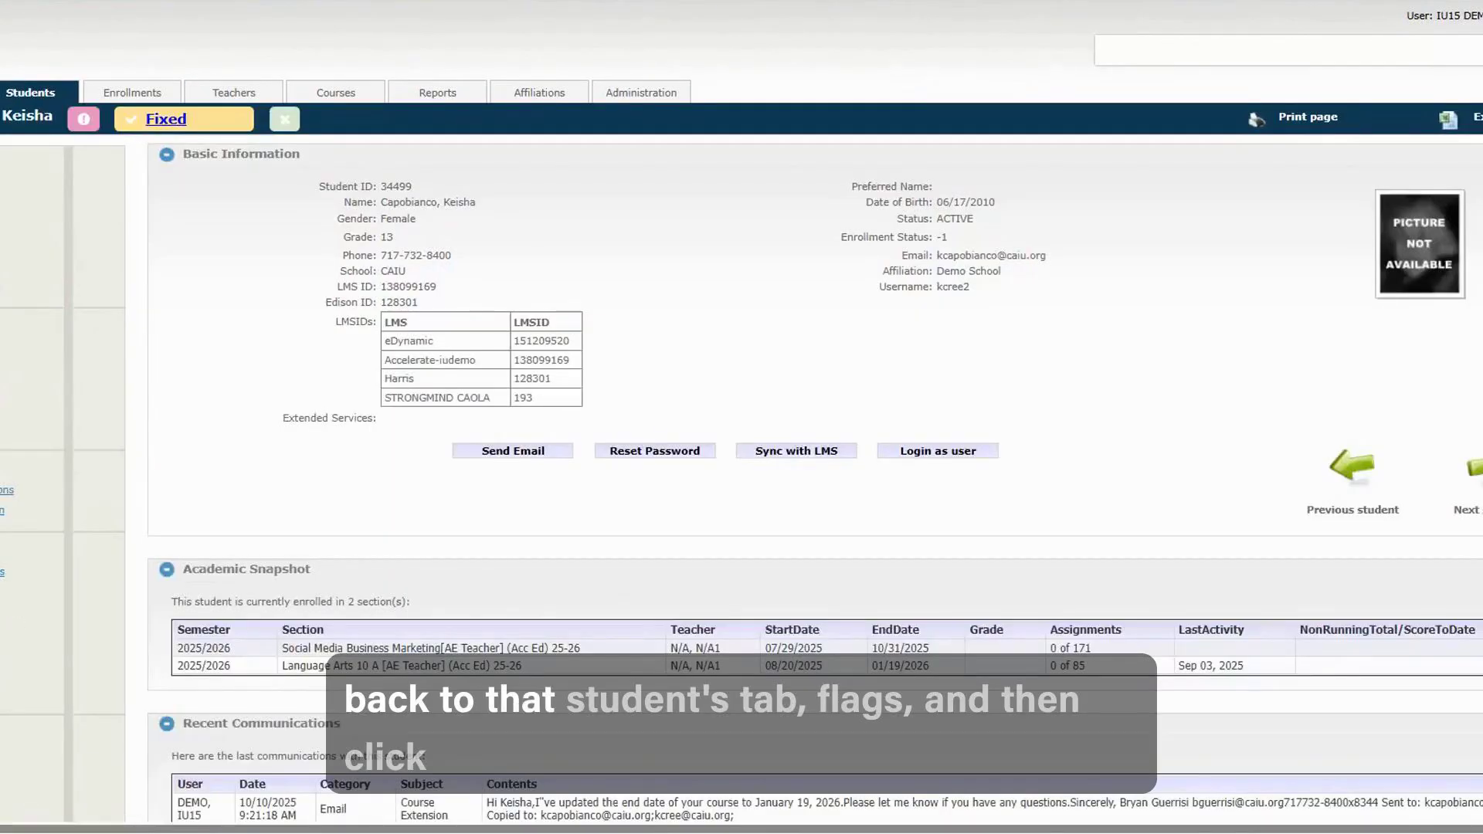
scroll(741, 417, "down", 1)
scroll(815, 448, "down", 4)
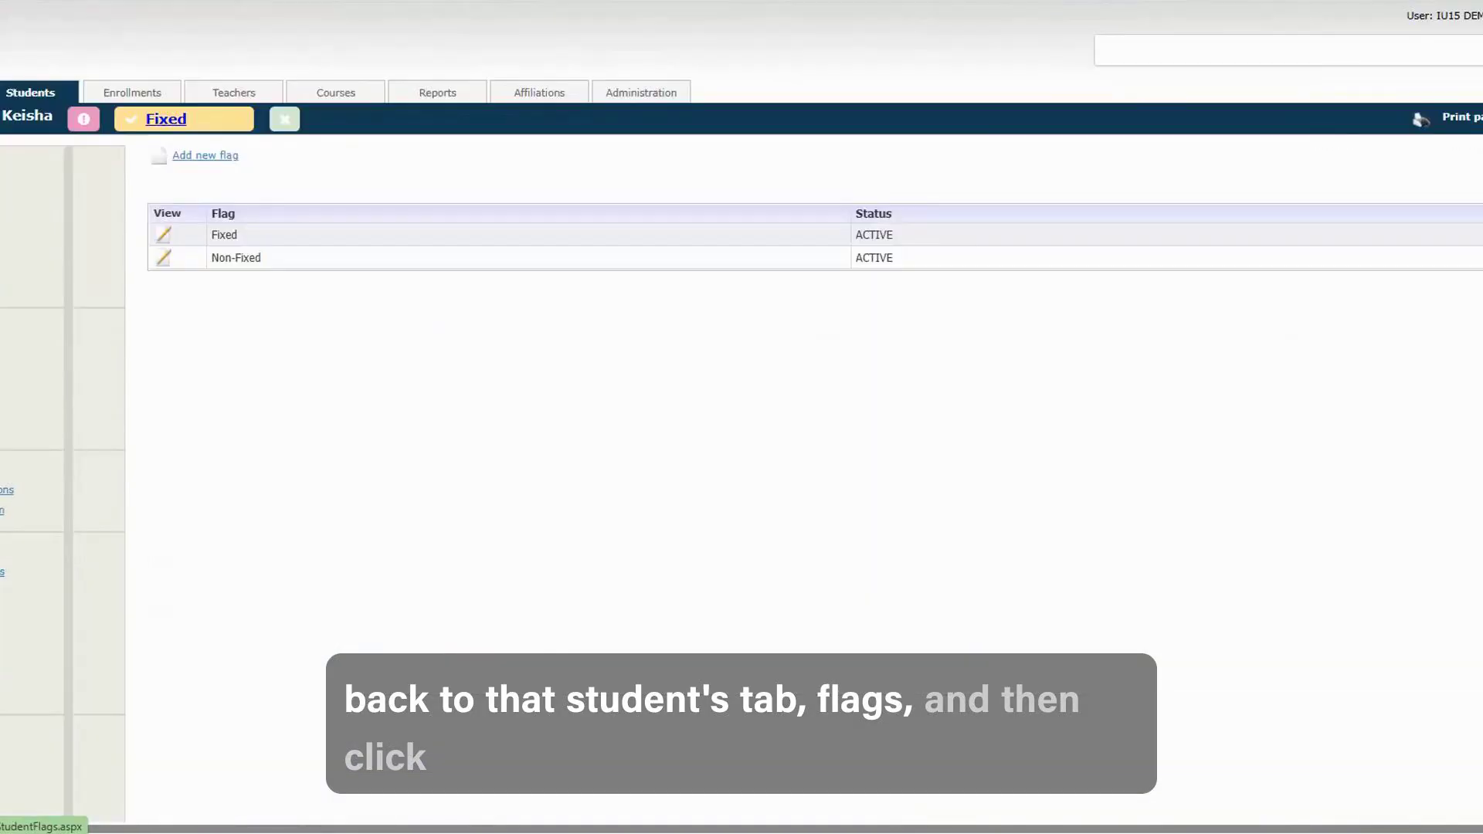
Edit the student's Fixed flag, set its status to ARCHIVED and save it.
left_click(165, 236)
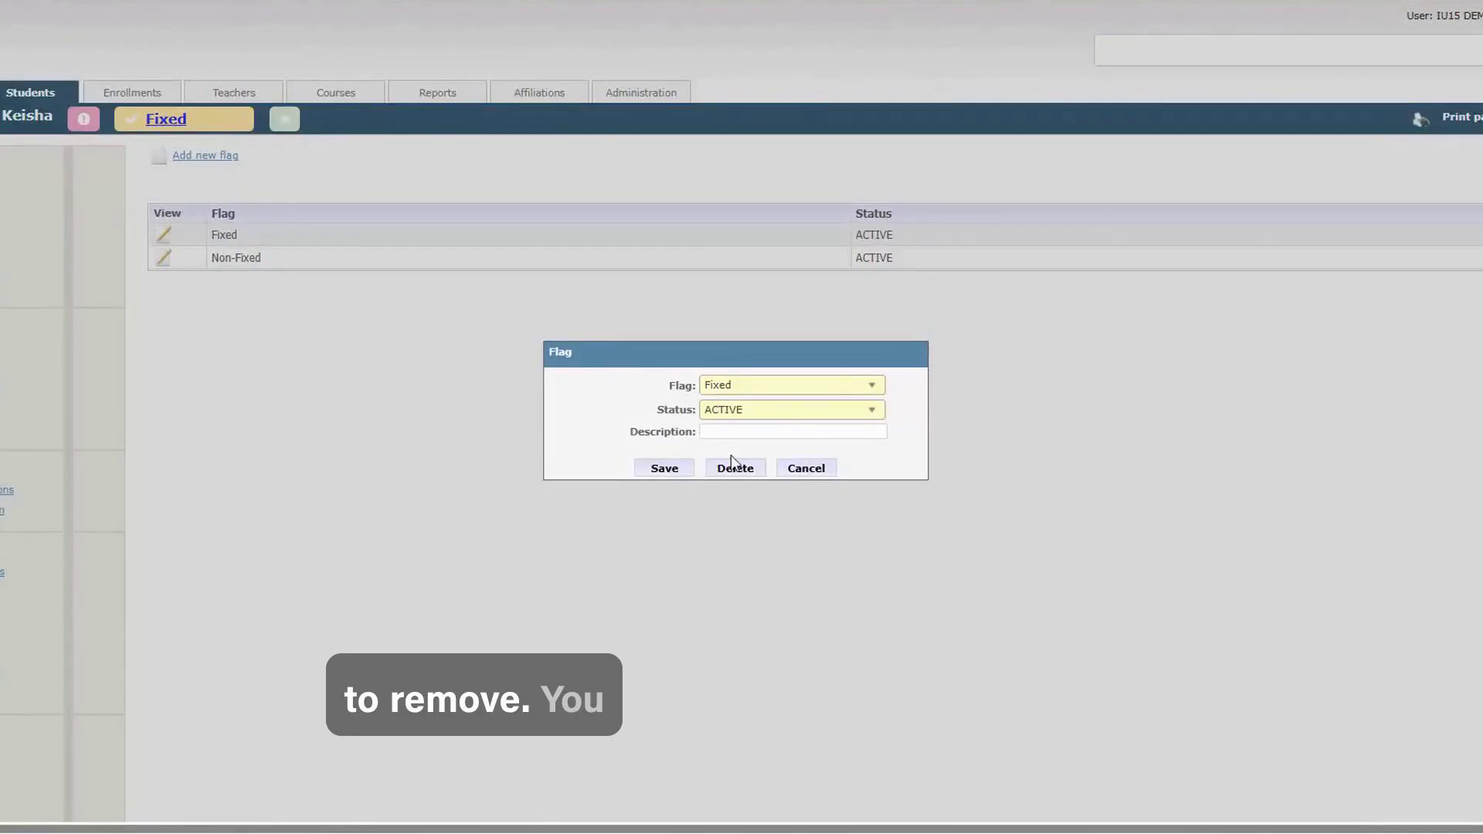
left_click(712, 417)
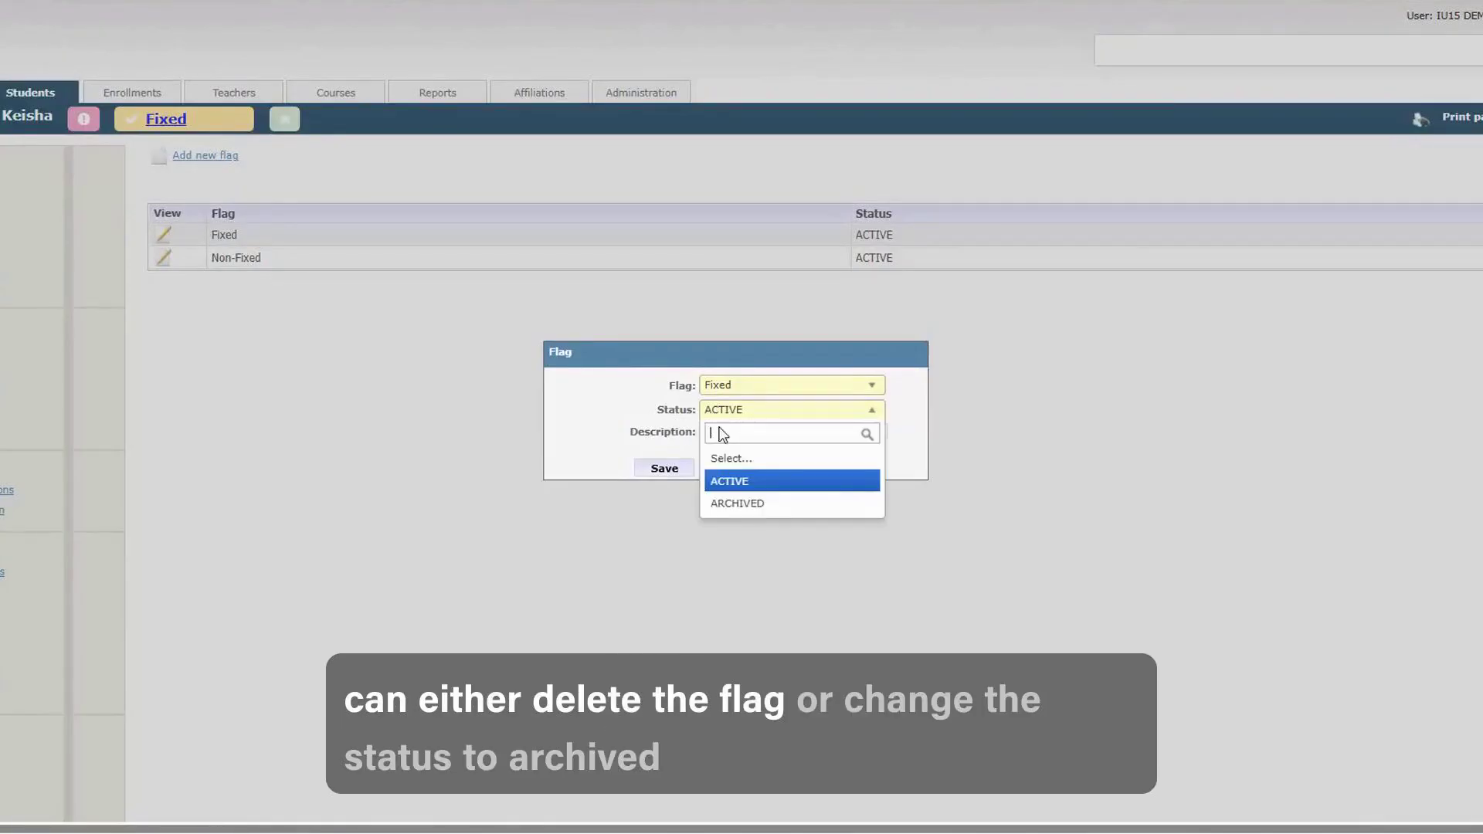
left_click(746, 508)
left_click(661, 469)
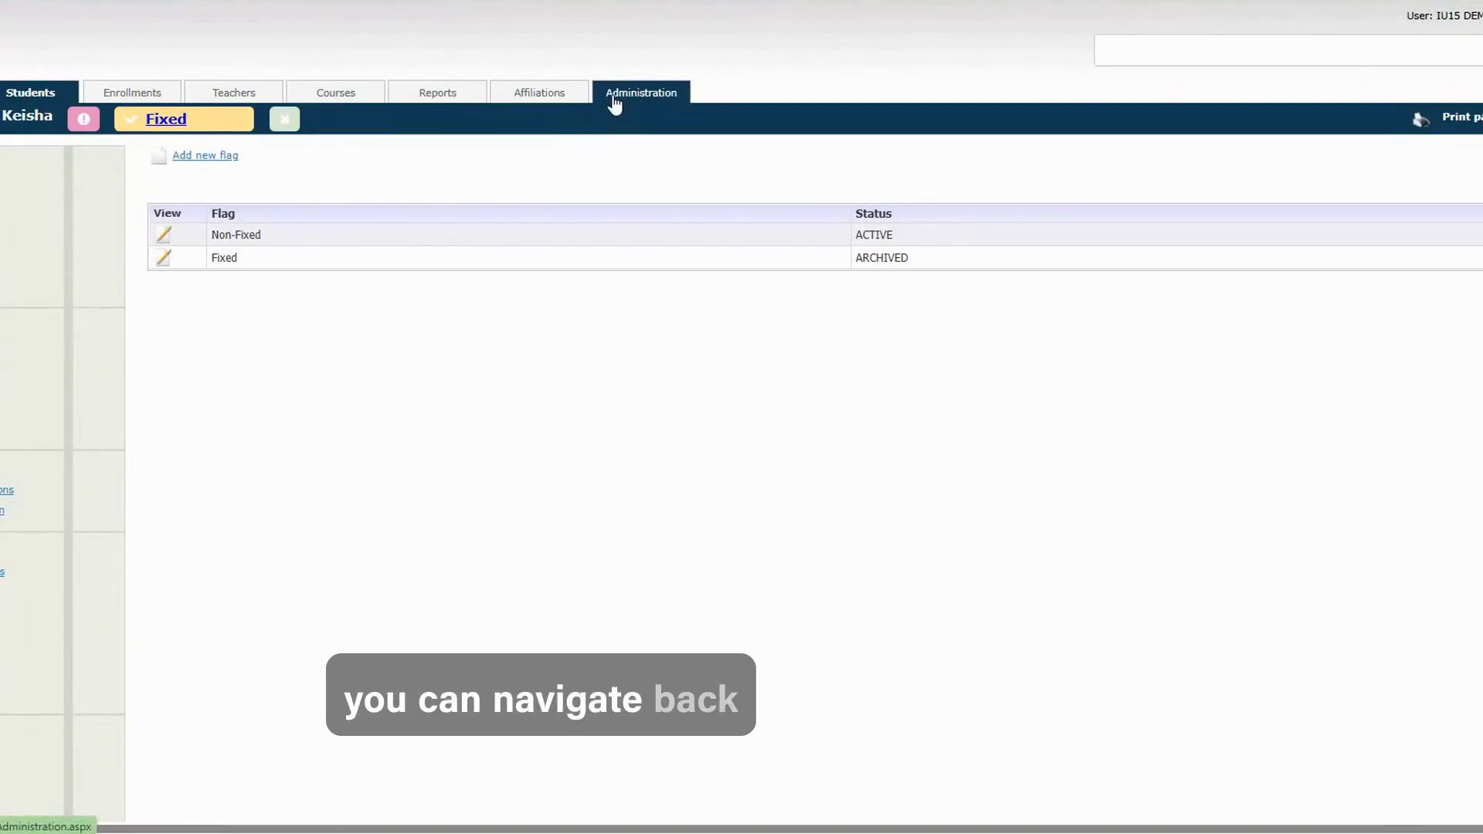
Go to the flags list in the administration area, sort it by name and locate the Fixed flag.
left_click(623, 105)
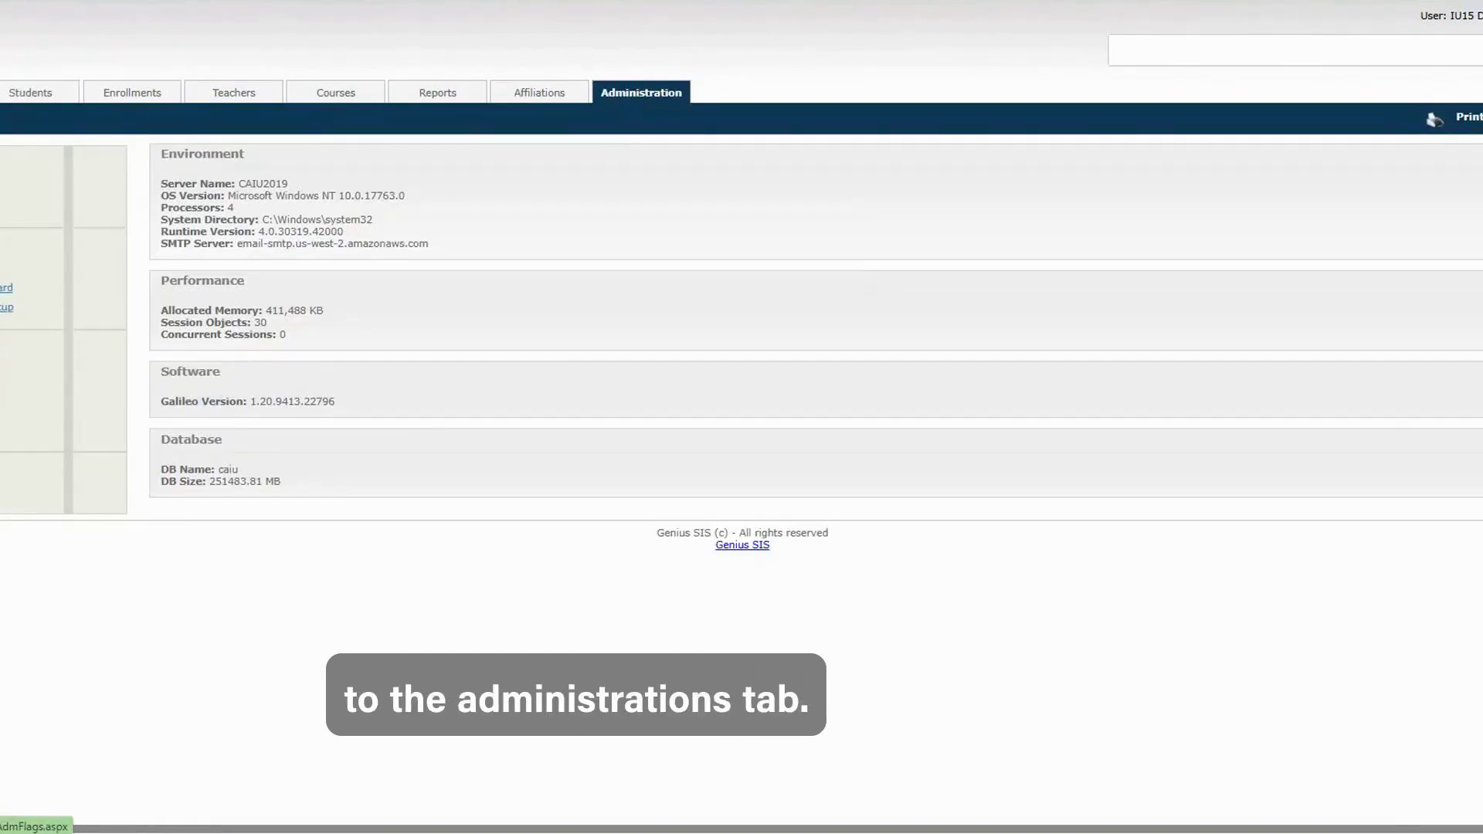
left_click(2, 340)
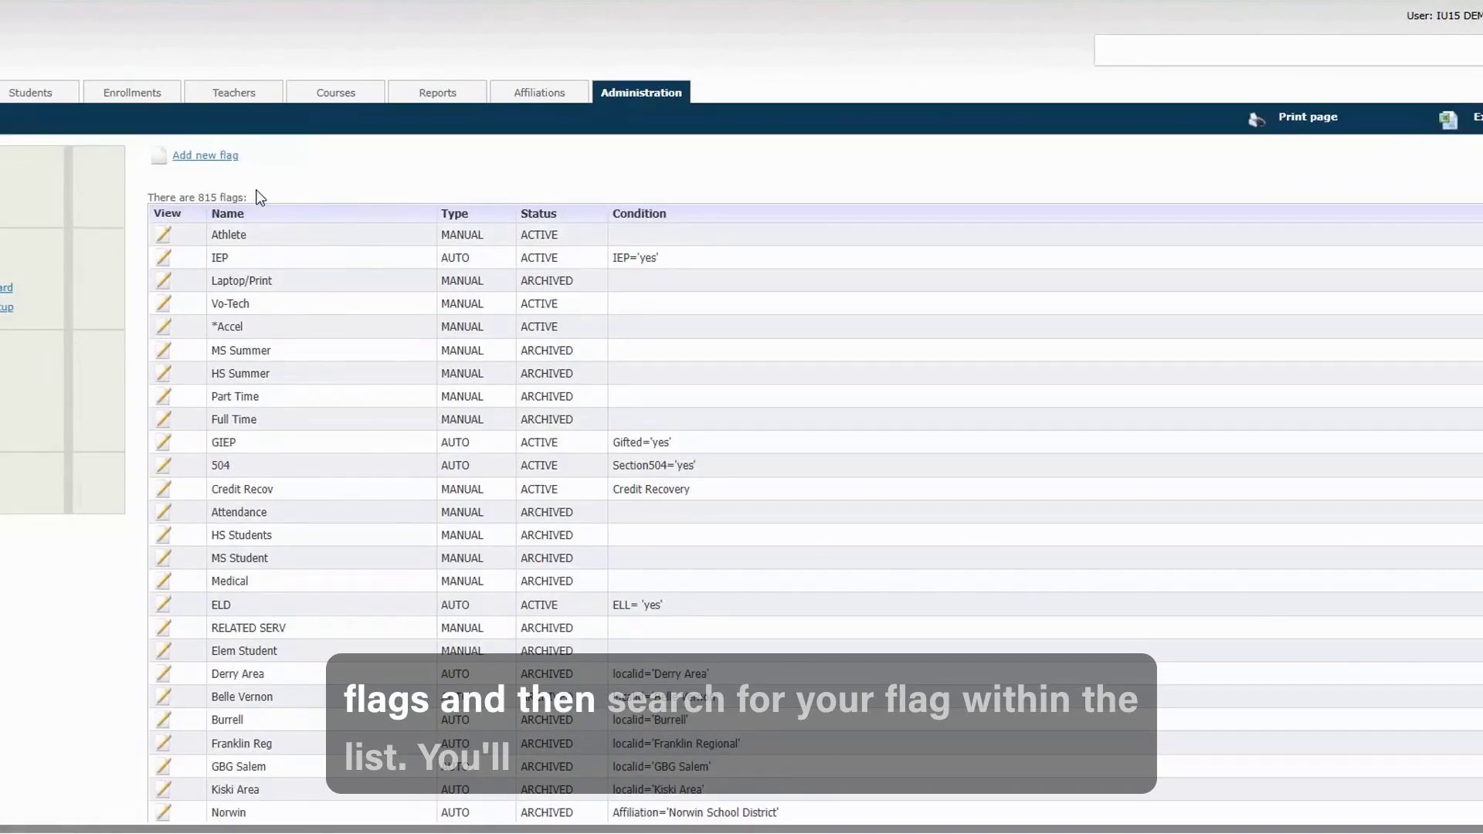
scroll(355, 457, "down", 1)
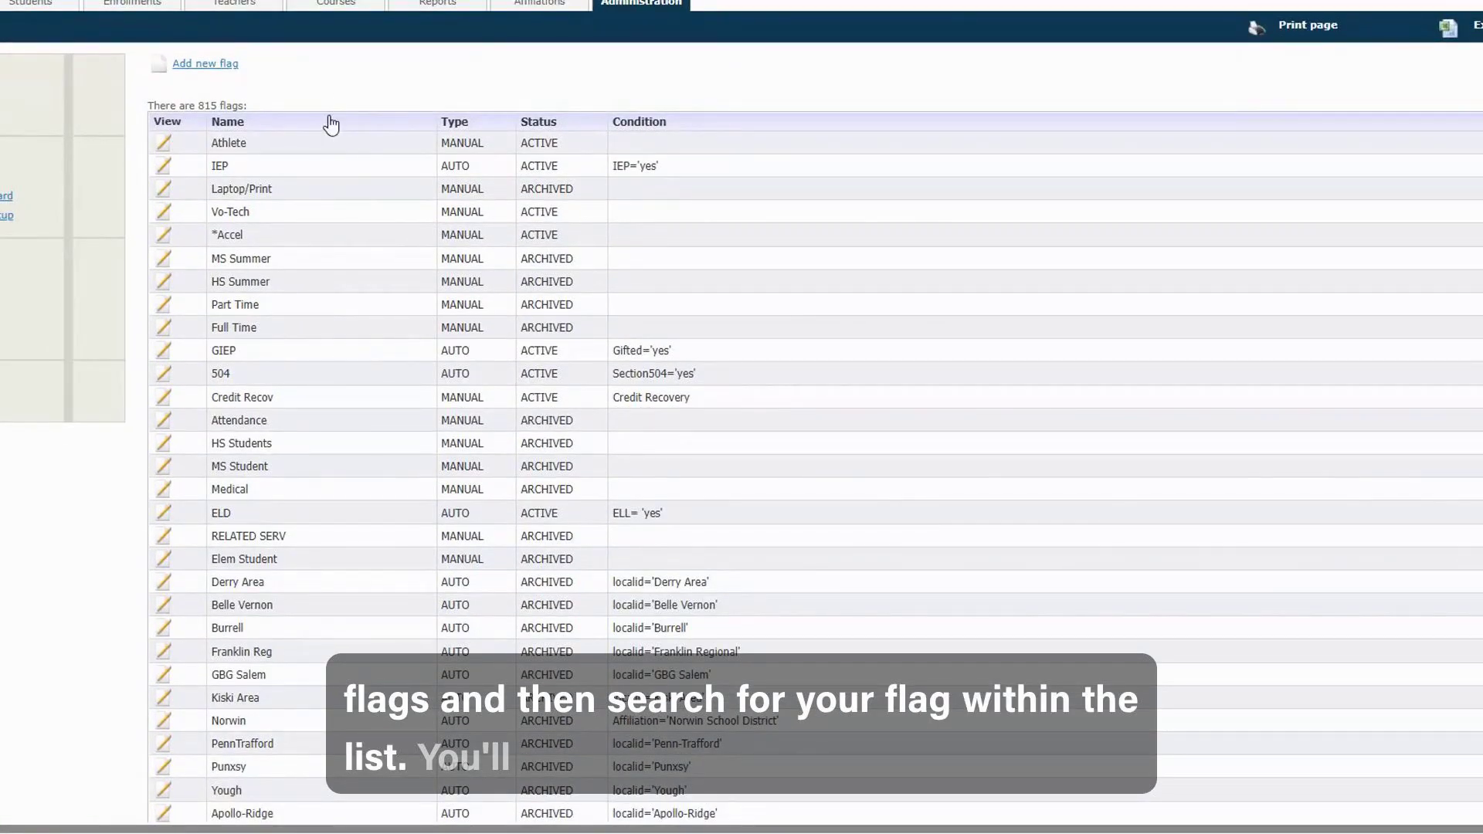
left_click(331, 126)
scroll(331, 159, "down", 20)
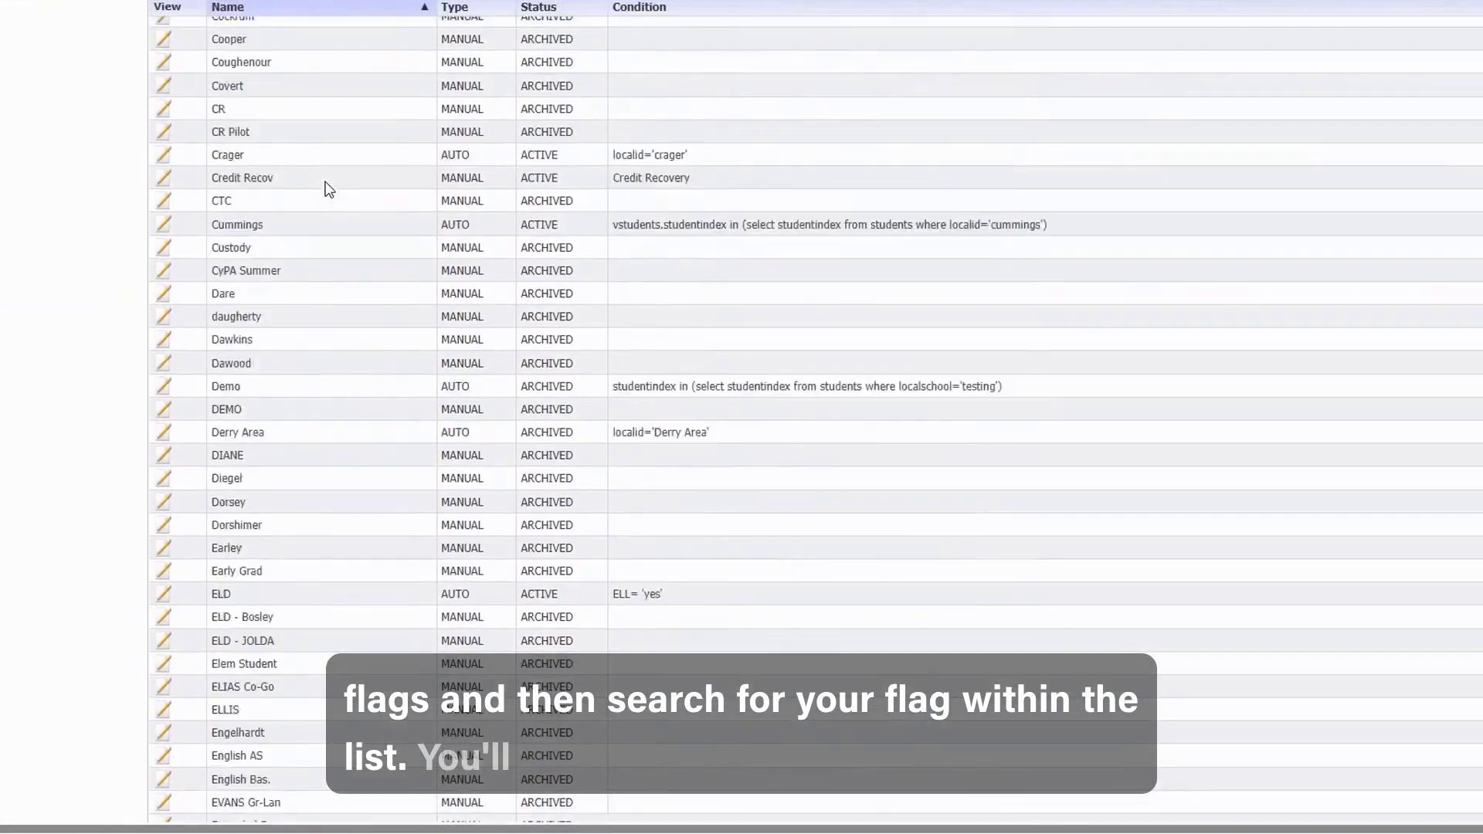
scroll(330, 189, "down", 4)
scroll(330, 189, "up", 3)
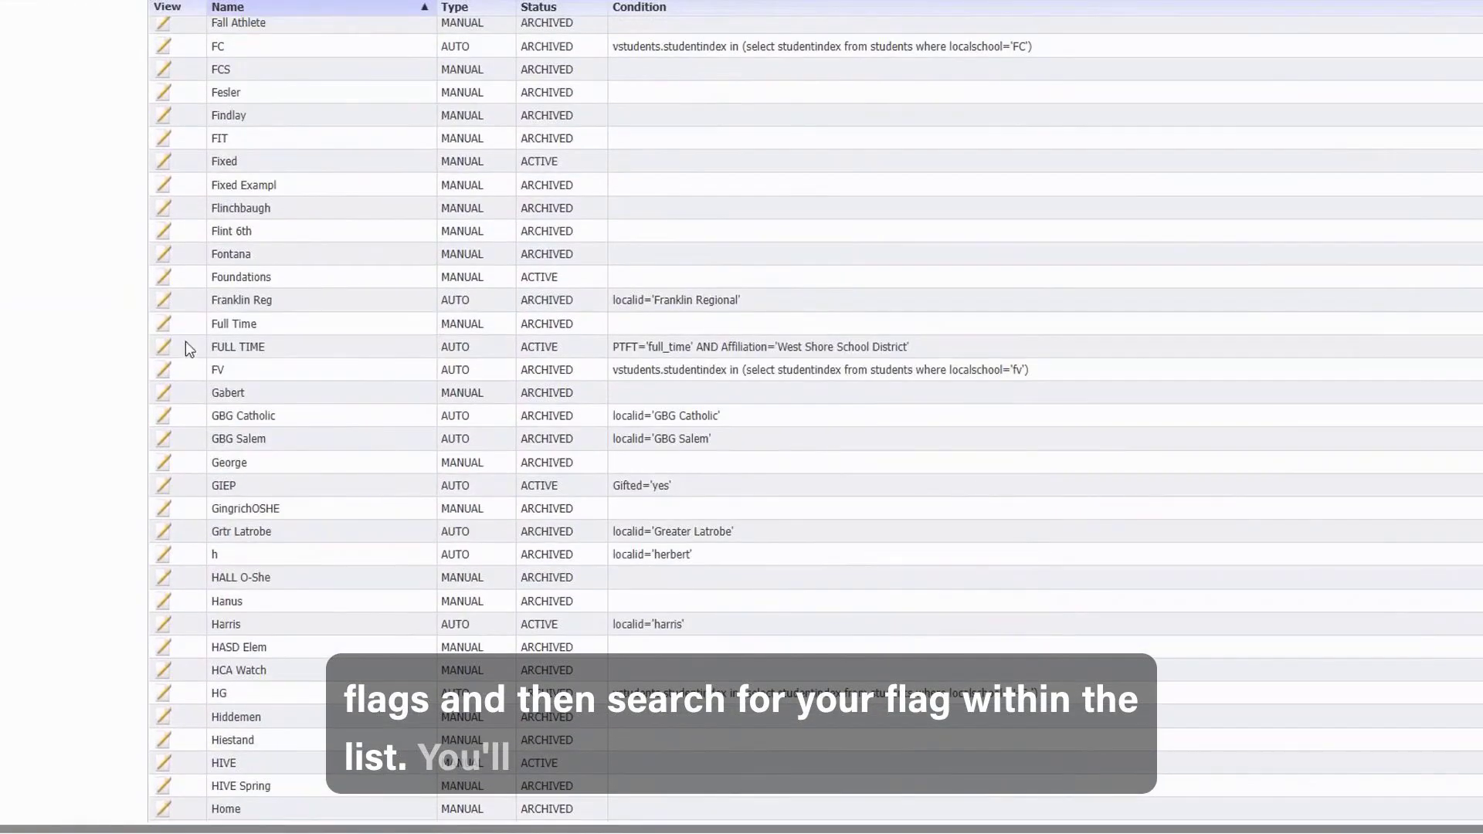
Edit the Fixed flag's definition in the administration list, set its status to ARCHIVED and save it.
left_click(165, 162)
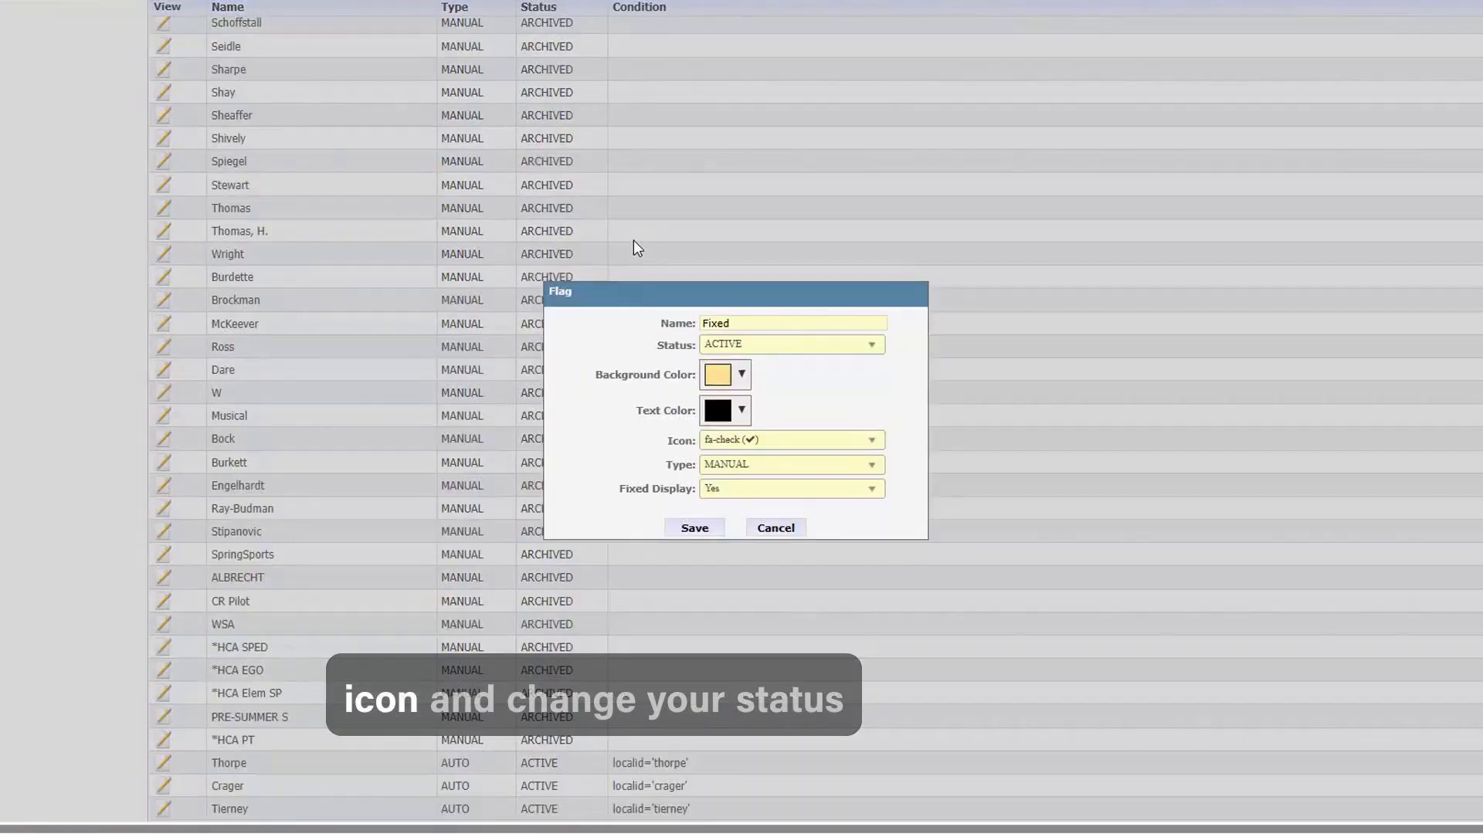
left_click(771, 344)
left_click(743, 439)
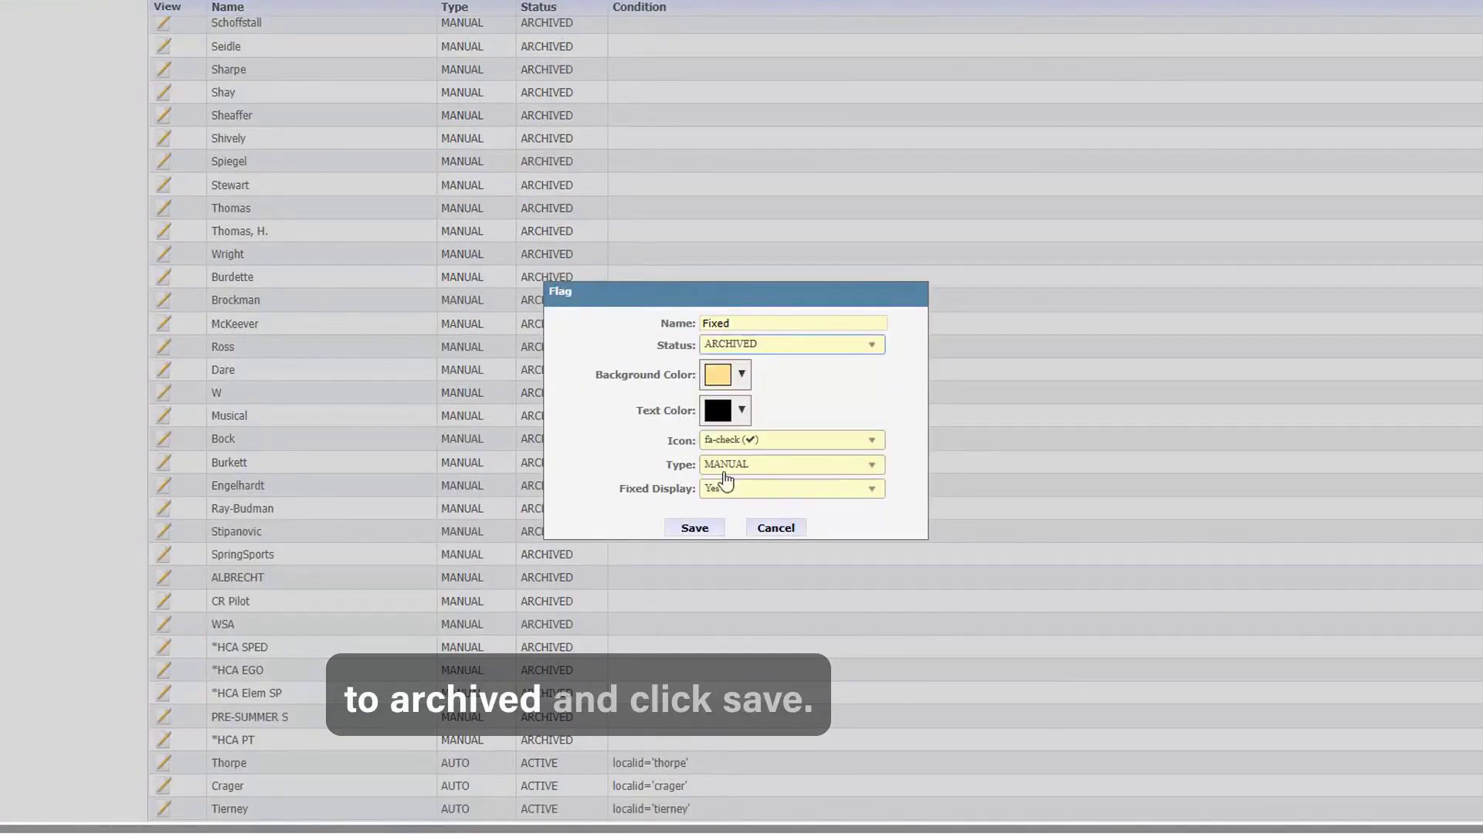
left_click(688, 527)
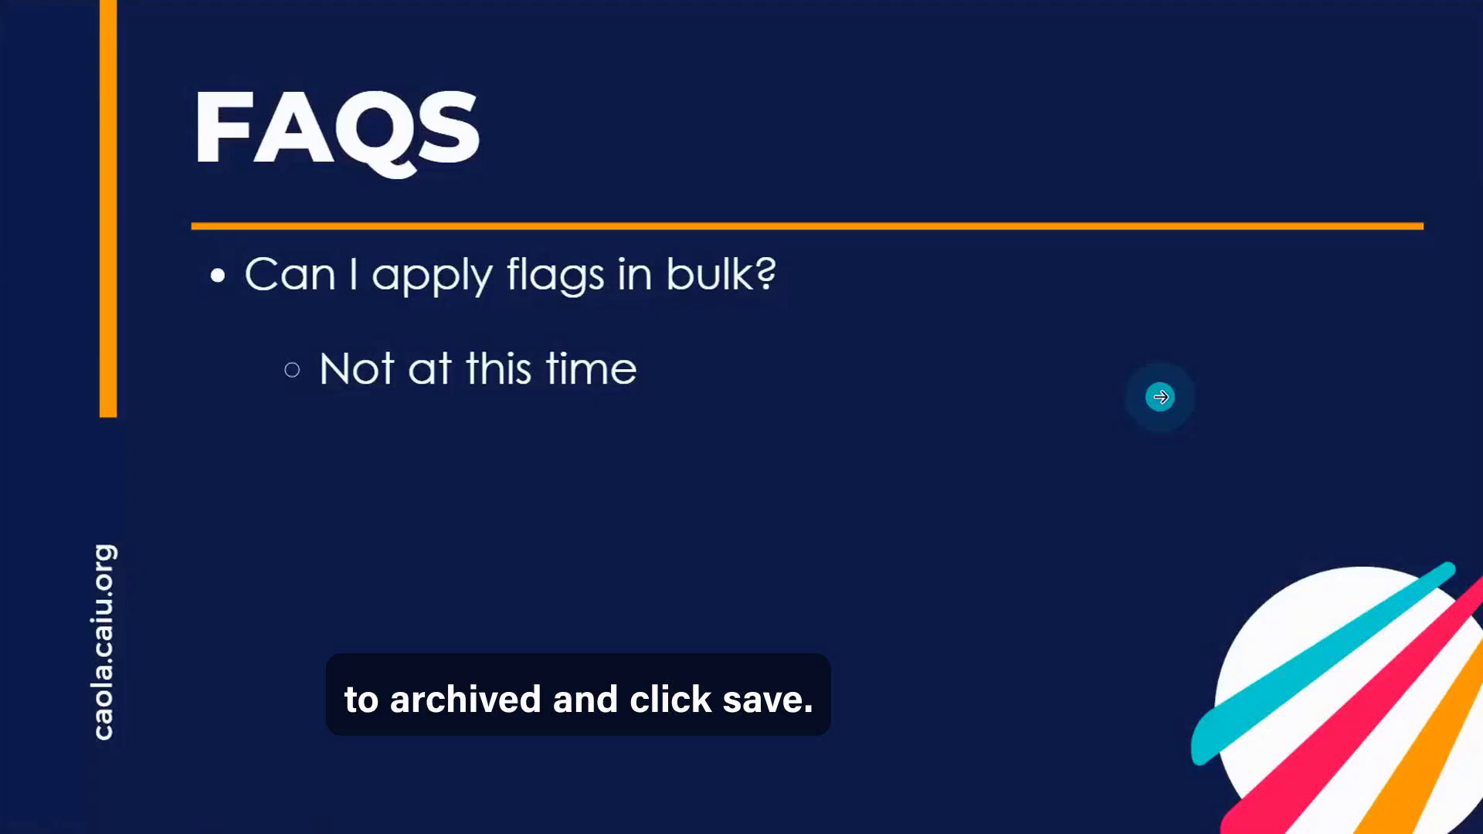